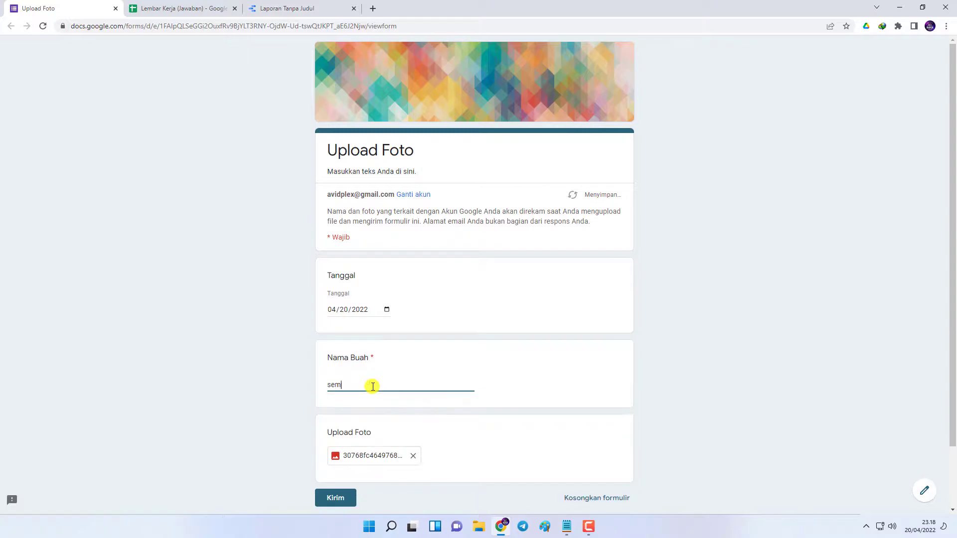
Complete the fruit name as semangka and submit the form response
text(angka)
click(335, 498)
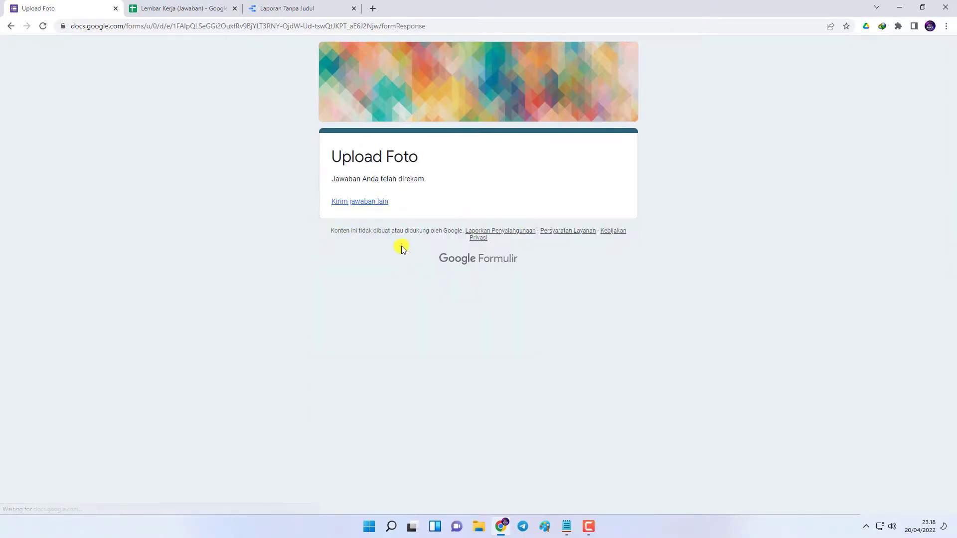
Start another response dated 04/21/2022 and upload strawberry.jpg as its photo
click(375, 200)
click(387, 310)
click(395, 401)
click(367, 385)
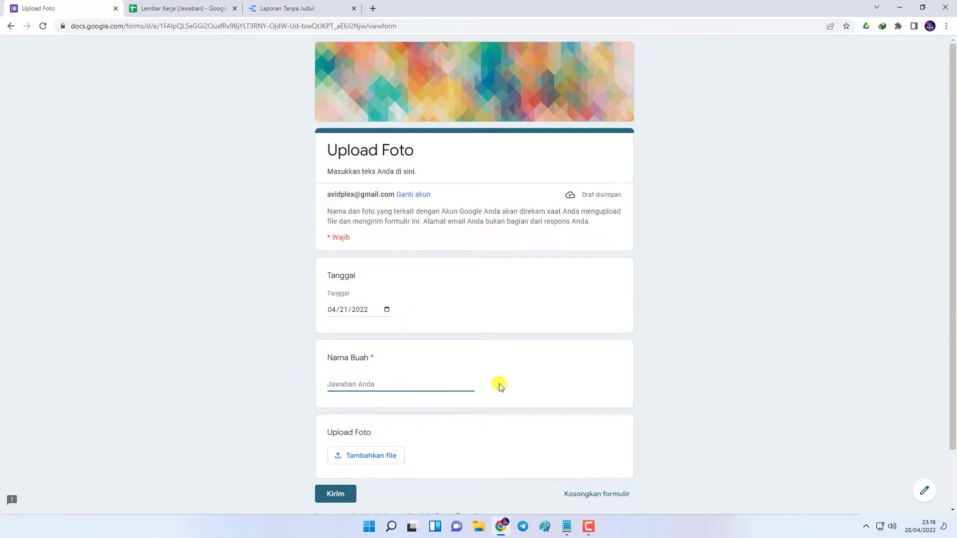
click(432, 432)
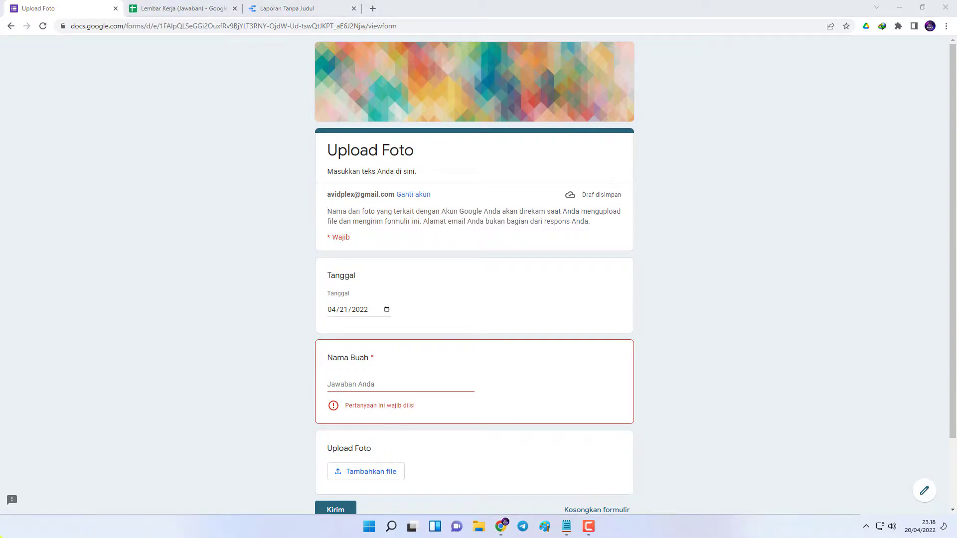
click(380, 472)
click(478, 293)
double_click(389, 172)
click(252, 418)
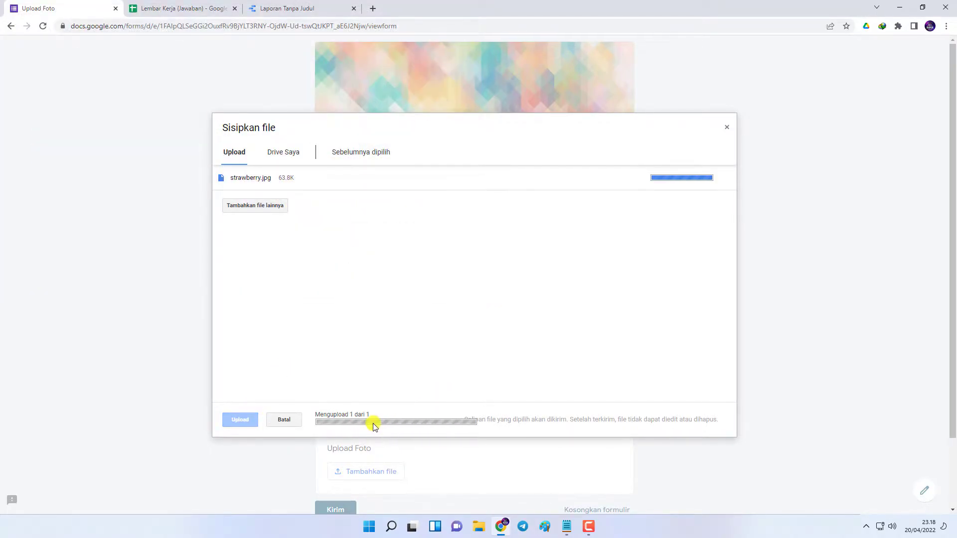
Enter strawbery as the fruit name and submit the response
click(369, 389)
text(strawbery)
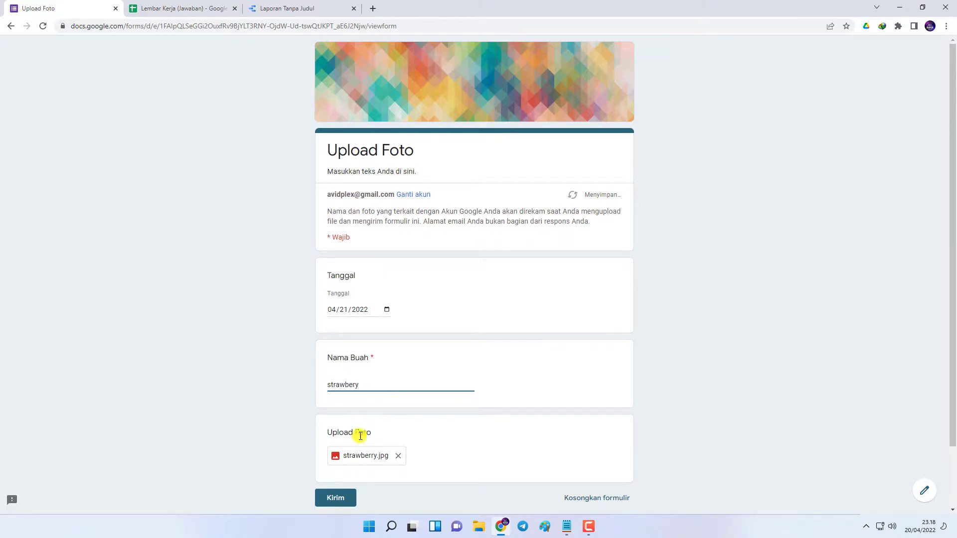
click(336, 499)
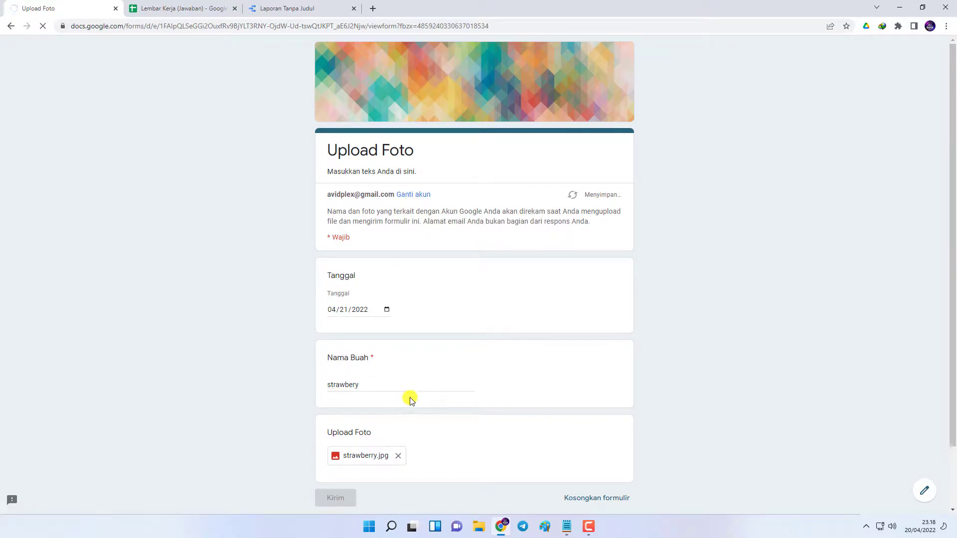
Start another response dated 04/18/2022 and upload rambutanjpg-20210403014001.jpg as its photo
click(366, 204)
click(386, 309)
click(355, 403)
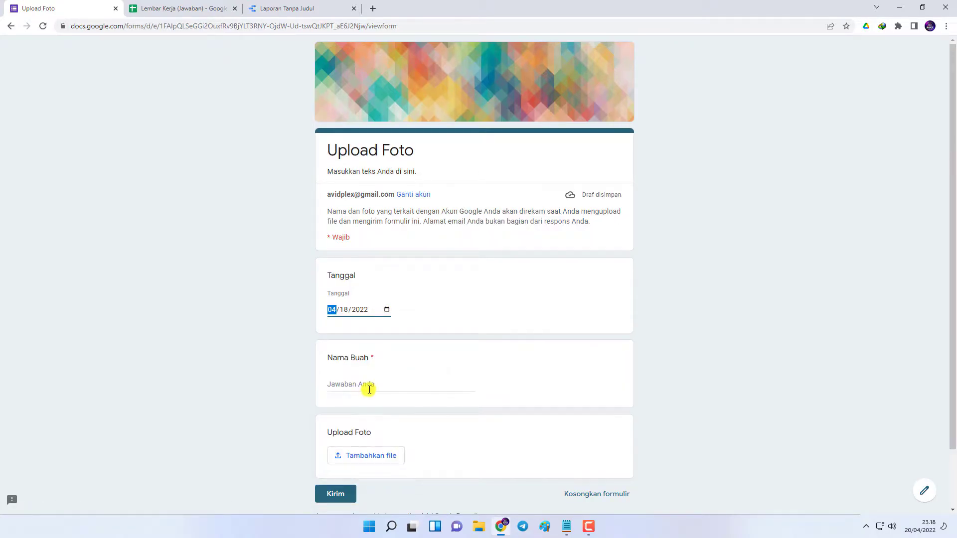
click(379, 457)
click(474, 284)
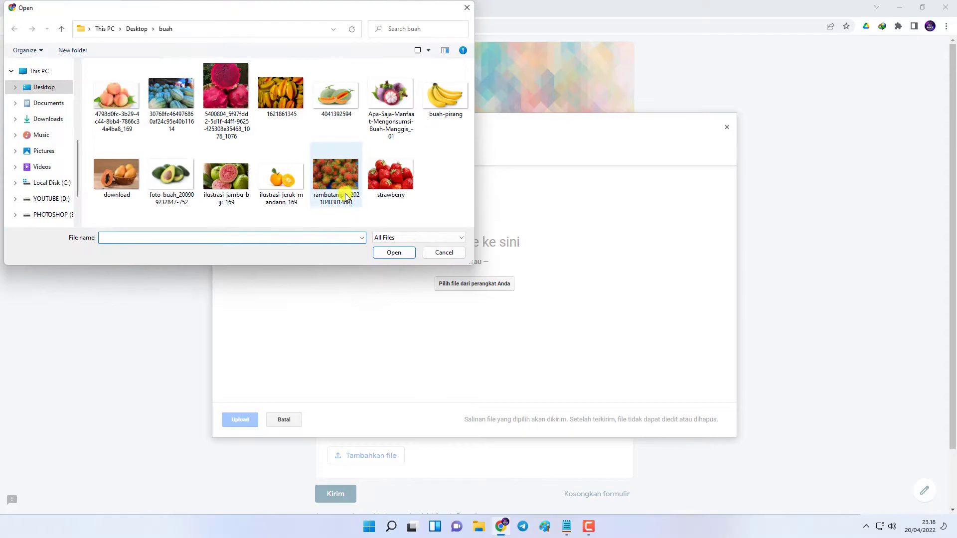
double_click(352, 202)
click(240, 420)
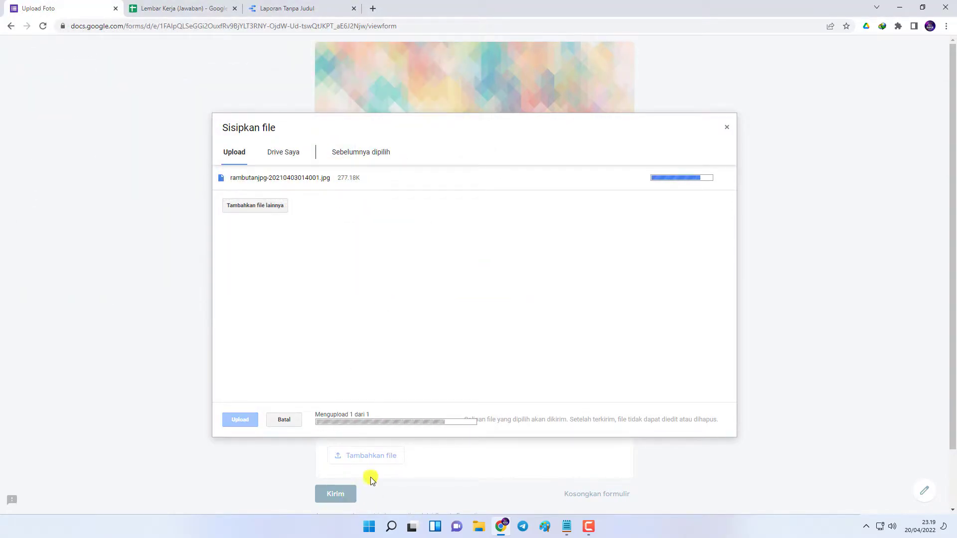
Enter Rambutan as the fruit name and submit the response
click(363, 388)
text(Rambutan)
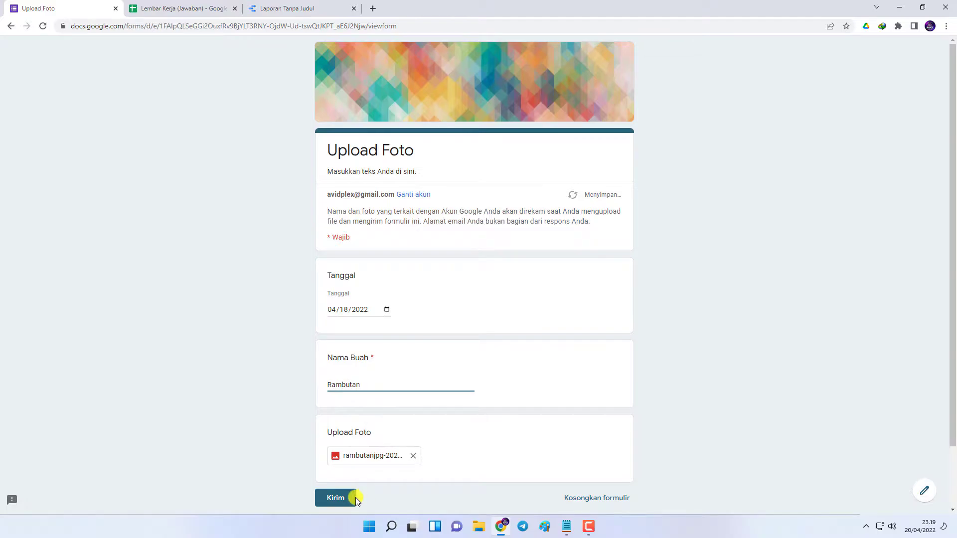
click(355, 498)
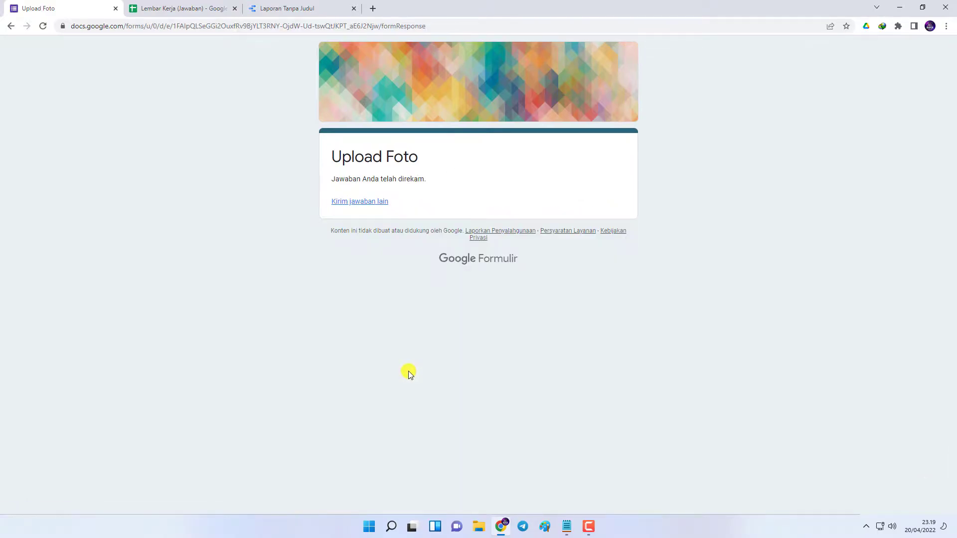
Start another form response and set its date to 04/19/2022
click(366, 204)
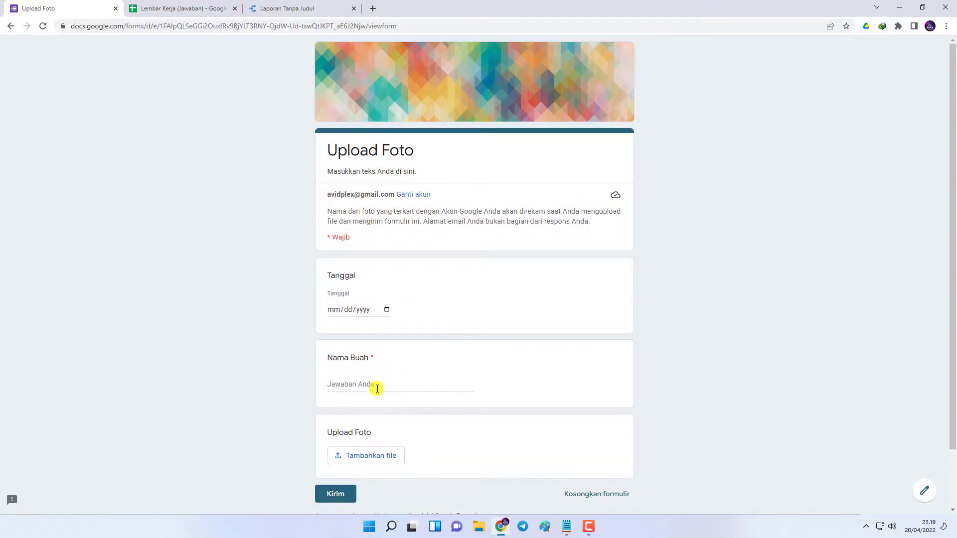
click(386, 314)
click(364, 401)
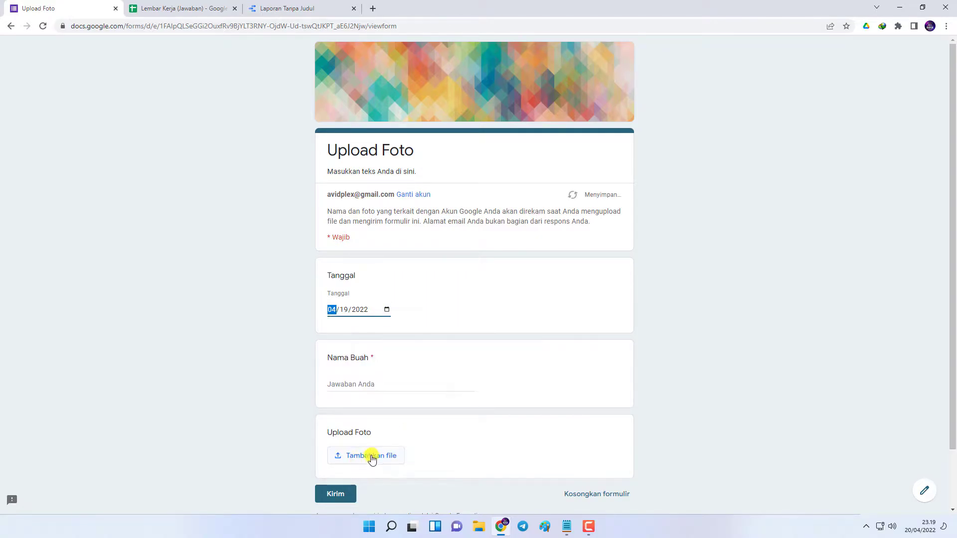
Upload the photo buah-pisang.jpg and submit the response with Pisang as the fruit name
click(378, 458)
click(479, 280)
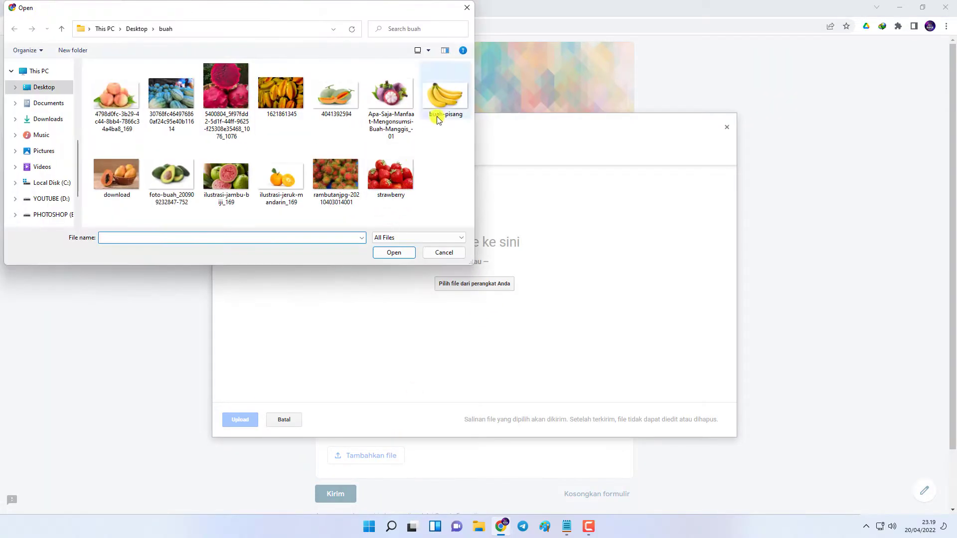
double_click(431, 124)
click(240, 420)
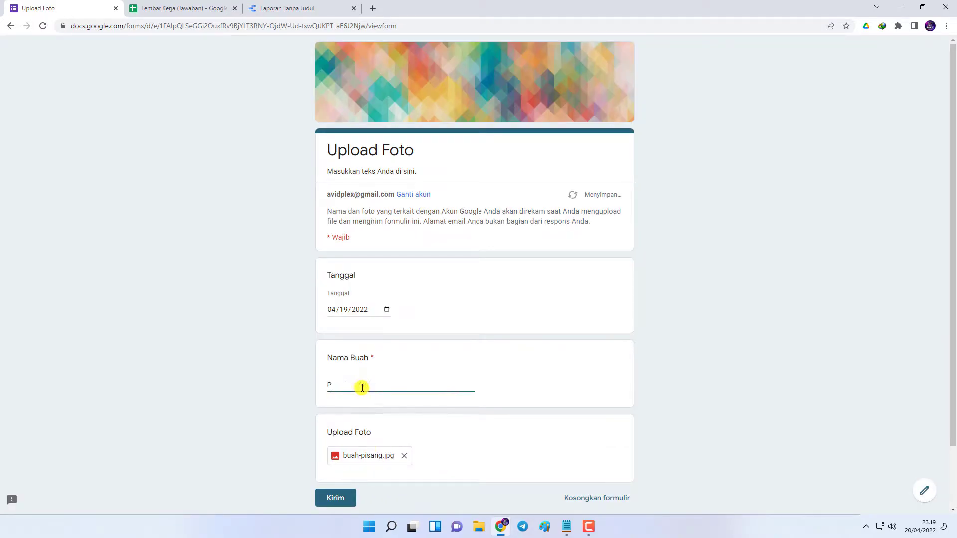
click(342, 498)
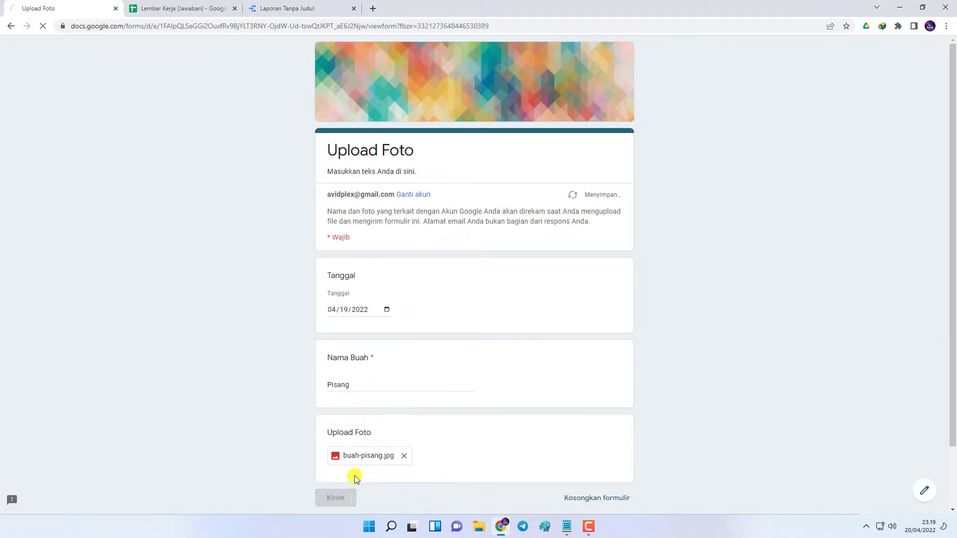
Start another response dated 04/19/2022 and upload Apa-Saja-Manfaat-Mengonsumsi-Buah-Manggis_-01.jpg as its photo
click(363, 200)
click(389, 314)
click(363, 405)
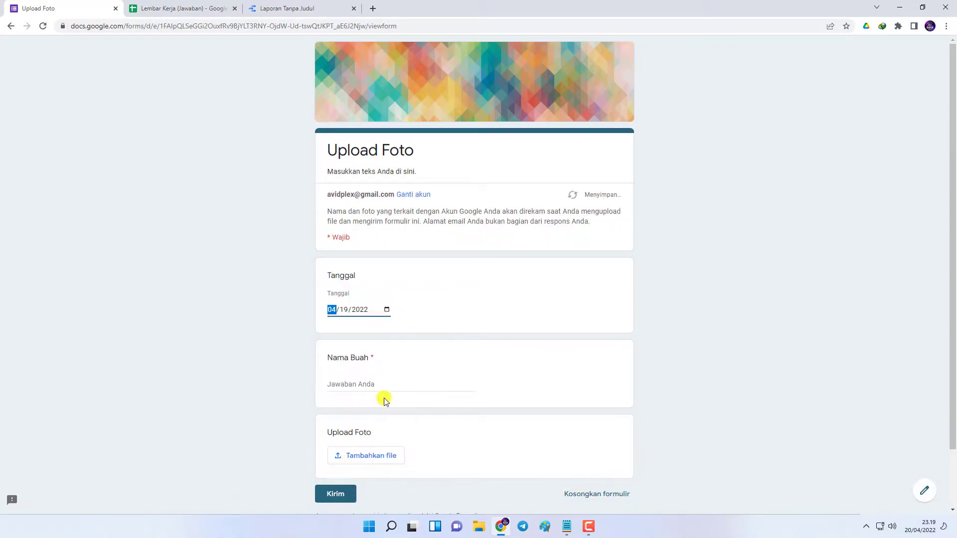
click(388, 458)
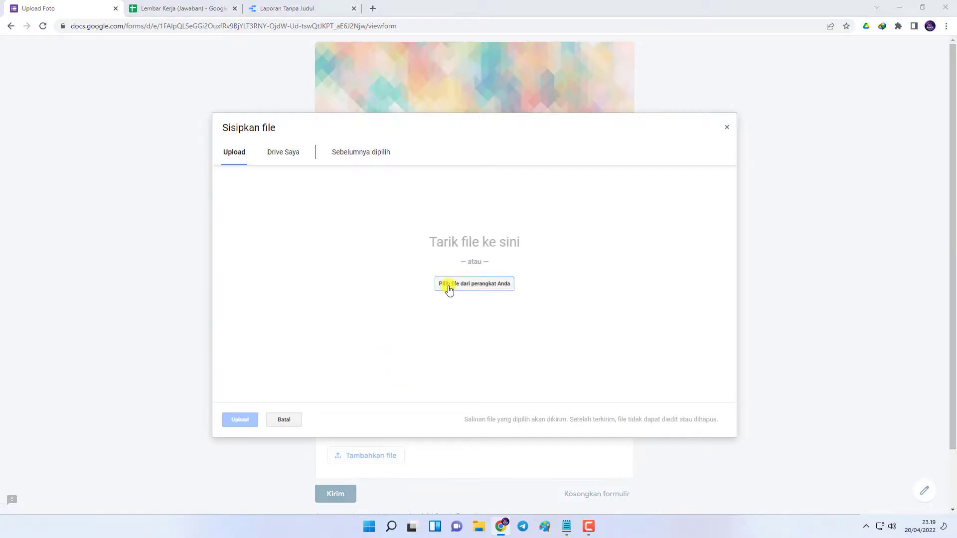
click(449, 284)
double_click(397, 116)
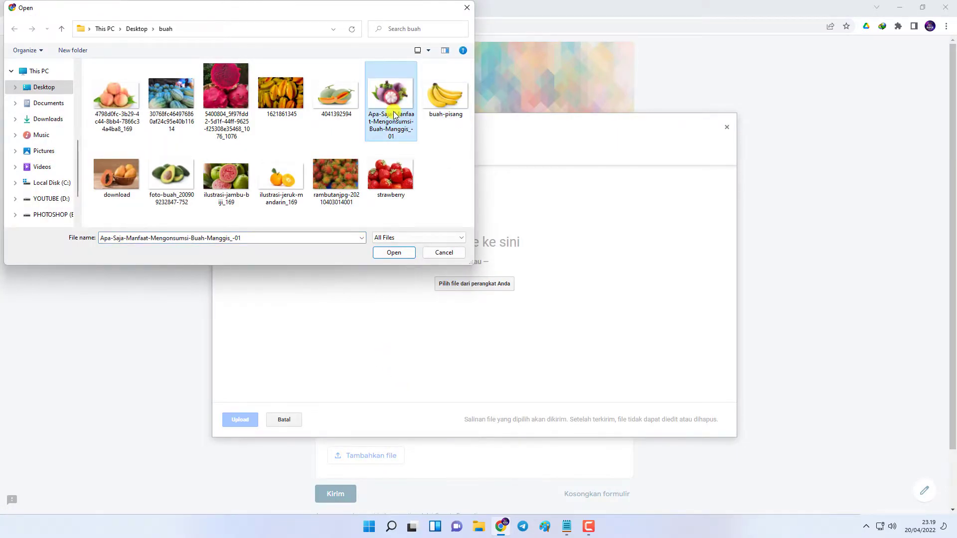
click(238, 420)
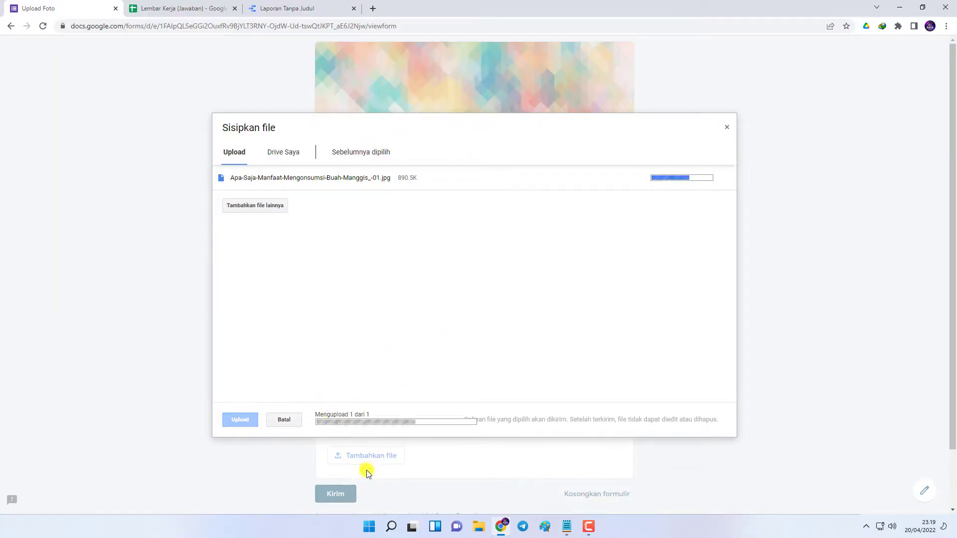
Enter Manggis as the fruit name and submit the response
click(373, 389)
text(Manggis)
click(337, 501)
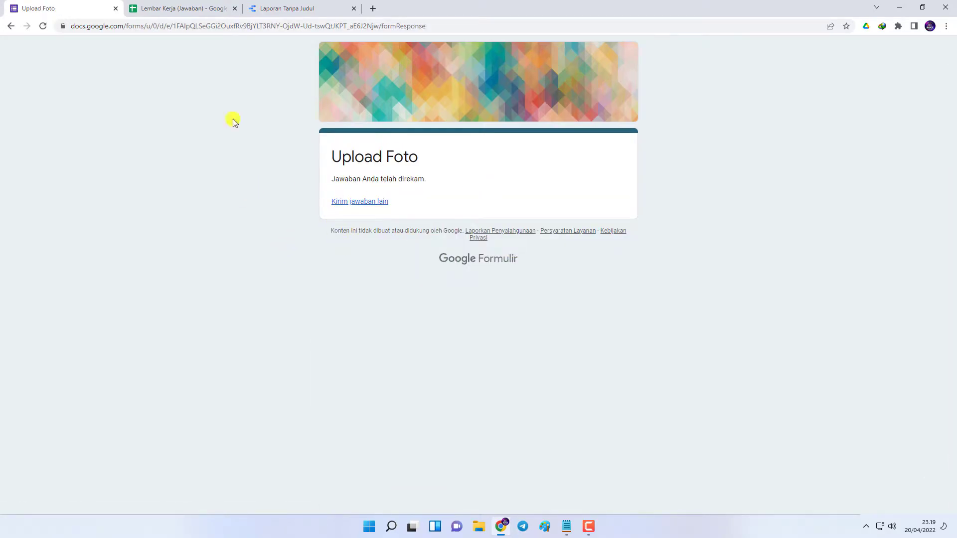
Switch to the Lembar Kerja (Jawaban) spreadsheet and review the recorded form responses
click(156, 6)
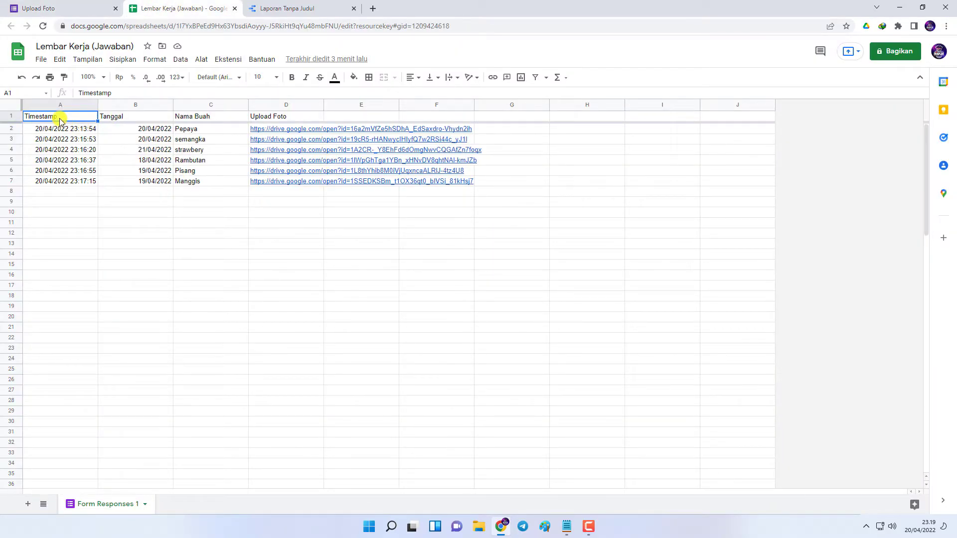
drag(60, 119, 294, 179)
click(231, 282)
Switch to the untitled Data Studio report and begin adding data with the Google Spreadsheet connector
click(287, 8)
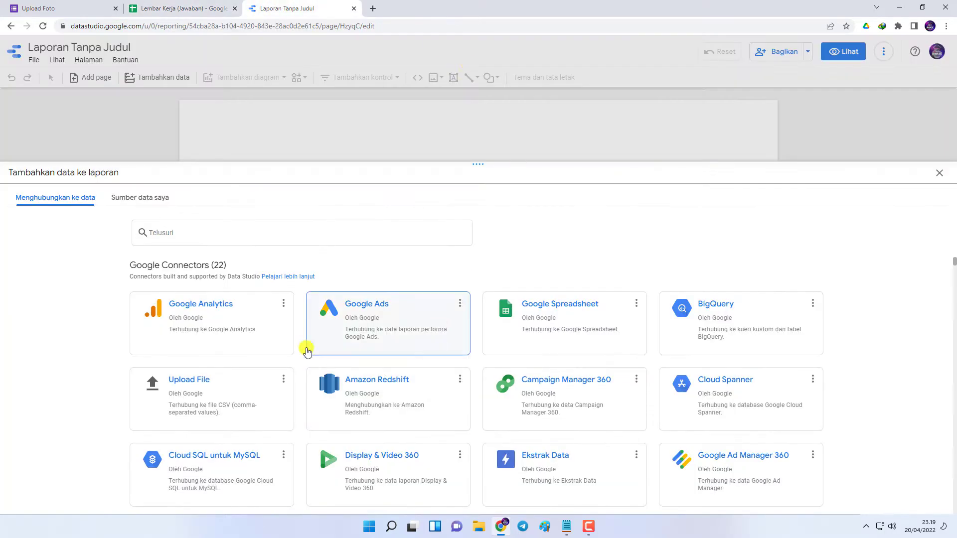
click(572, 221)
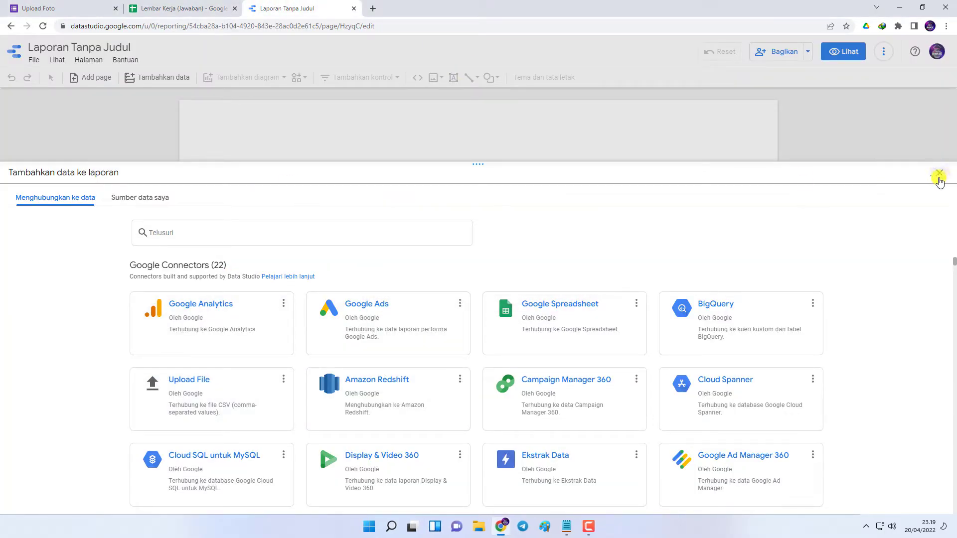
click(939, 174)
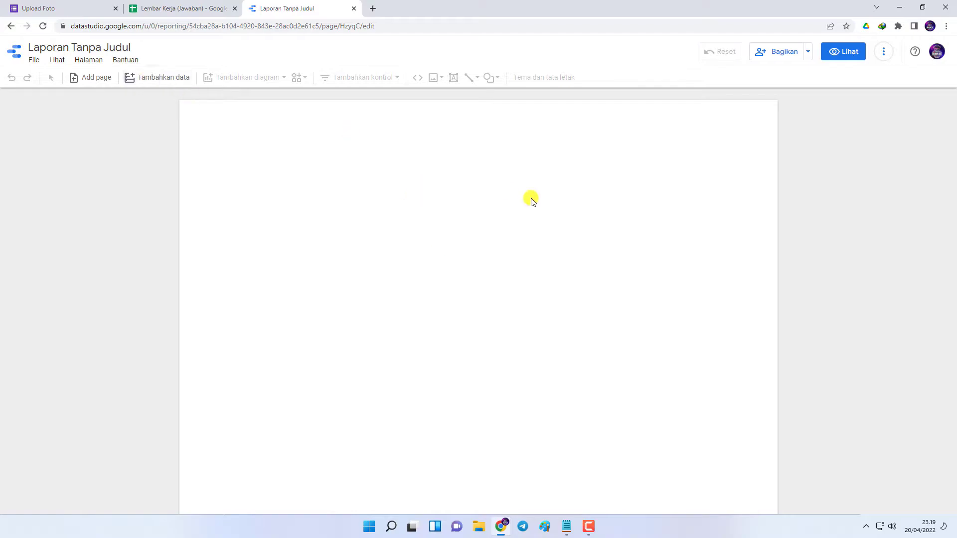
click(142, 78)
click(534, 249)
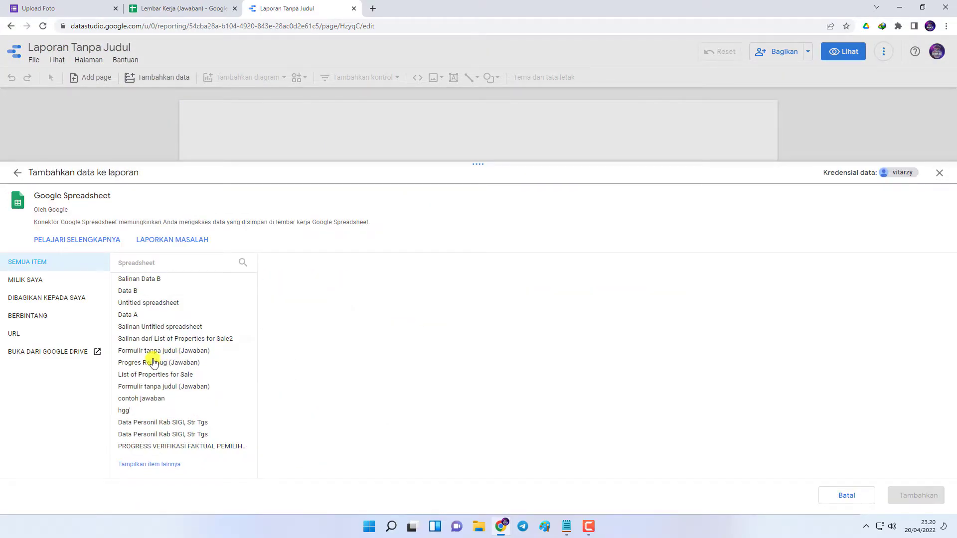
Copy the web address of the Lembar Kerja (Jawaban) spreadsheet and paste it as the connector's spreadsheet URL
click(32, 351)
click(188, 8)
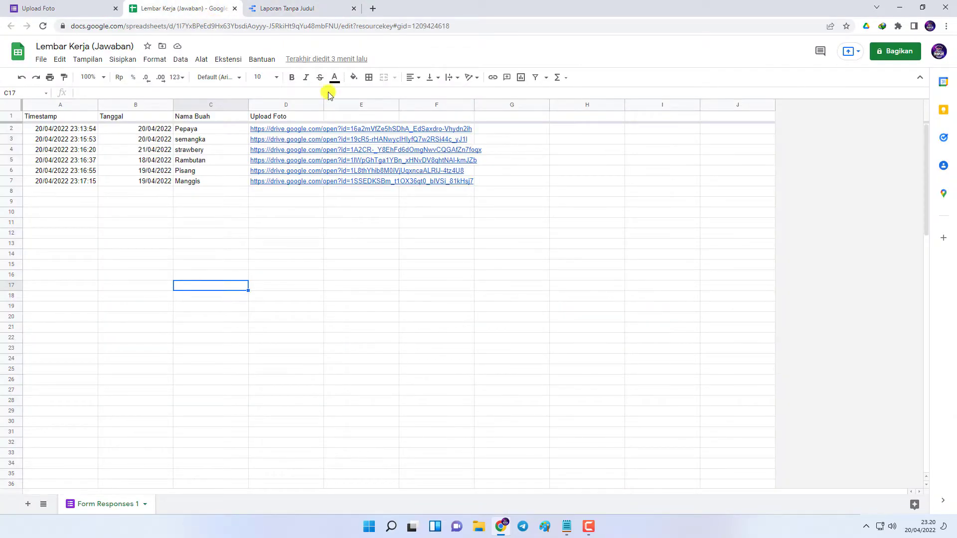
click(159, 28)
click(264, 6)
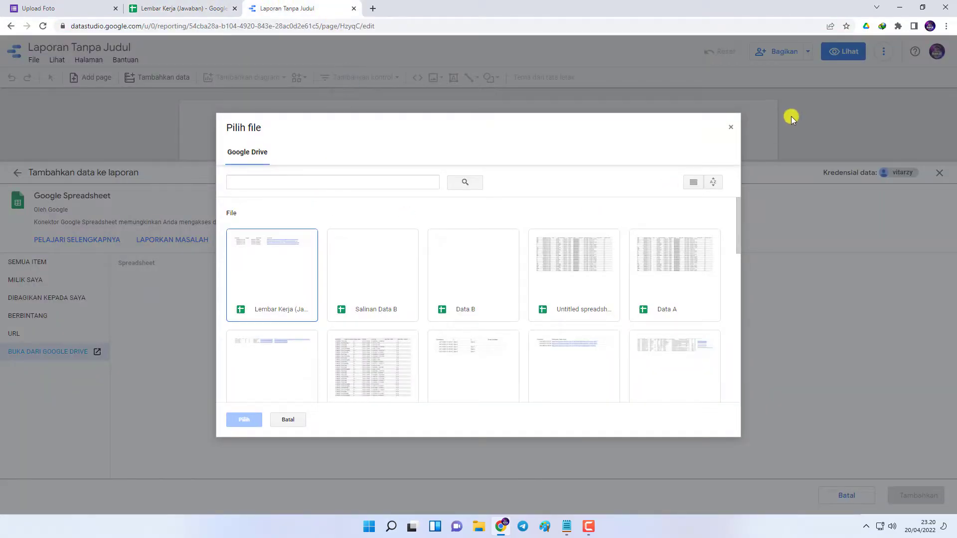
click(736, 129)
click(30, 334)
click(184, 288)
key(ctrl+v)
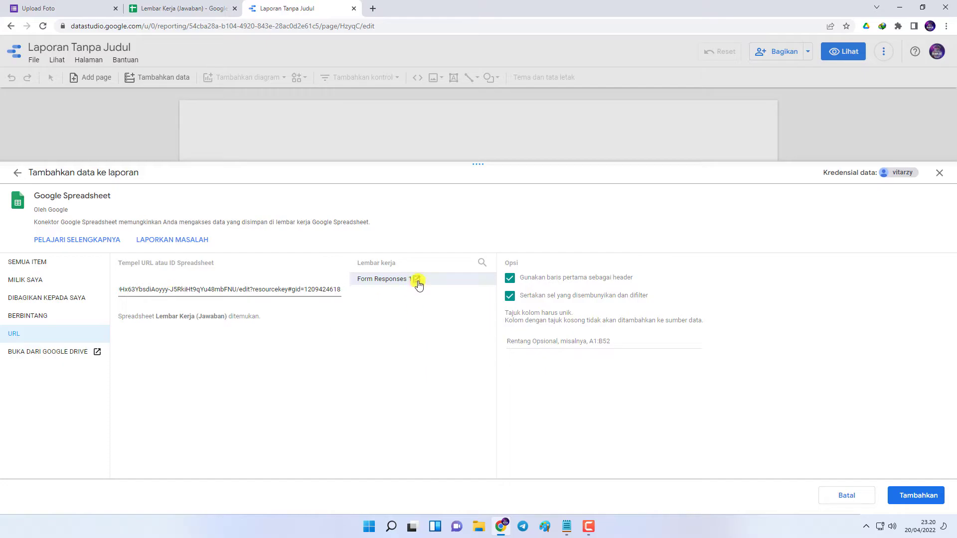
Add the Form Responses 1 worksheet to the report as a data source, with the first row used as header
click(418, 280)
click(474, 9)
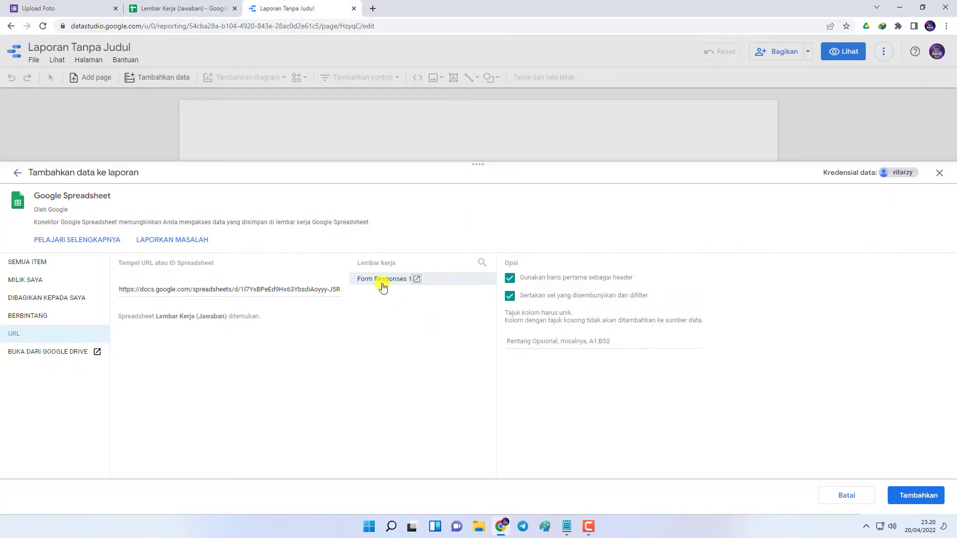
click(918, 495)
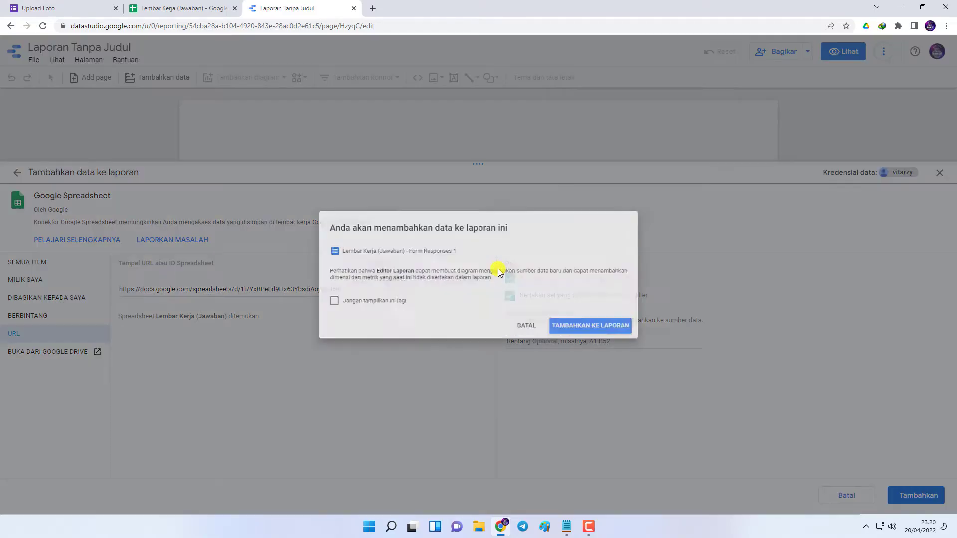
click(605, 334)
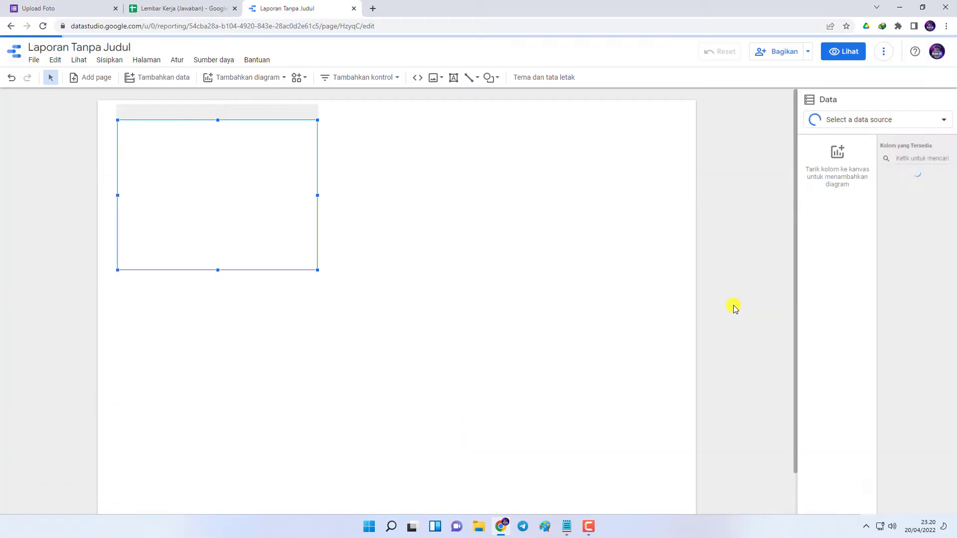
Enlarge the new table to most of the page width and narrow its row number column
drag(318, 274, 593, 365)
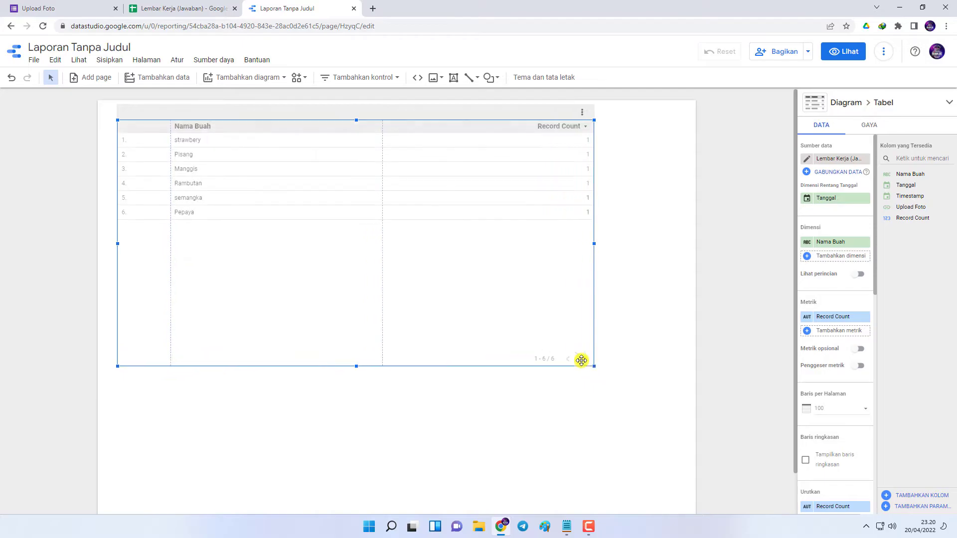
drag(153, 254, 137, 254)
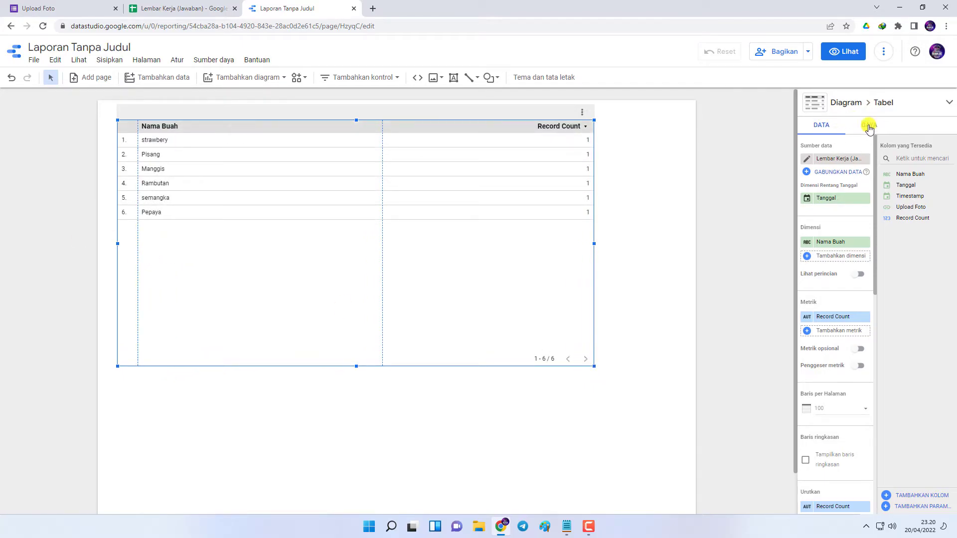
Set both the table header font size and the table label font size to 16px
click(869, 127)
click(870, 242)
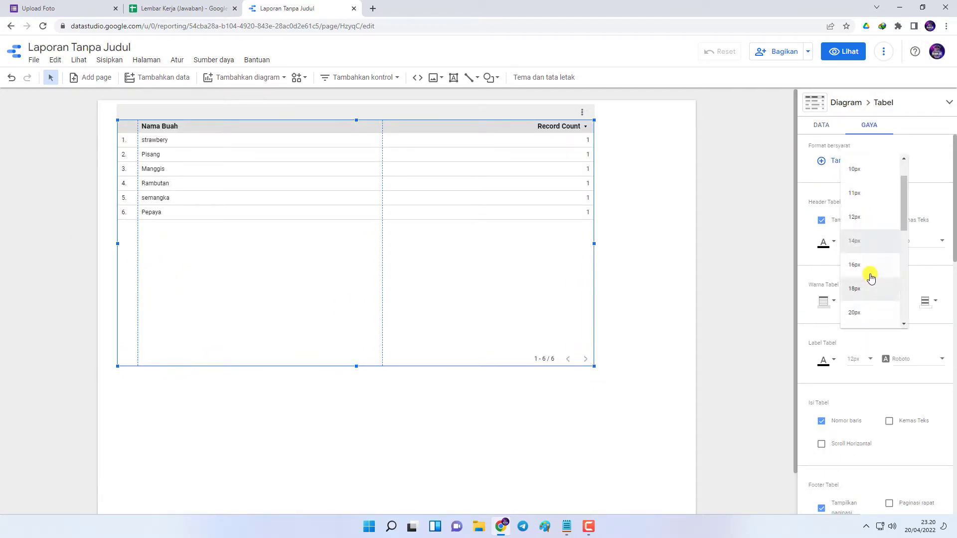
click(869, 269)
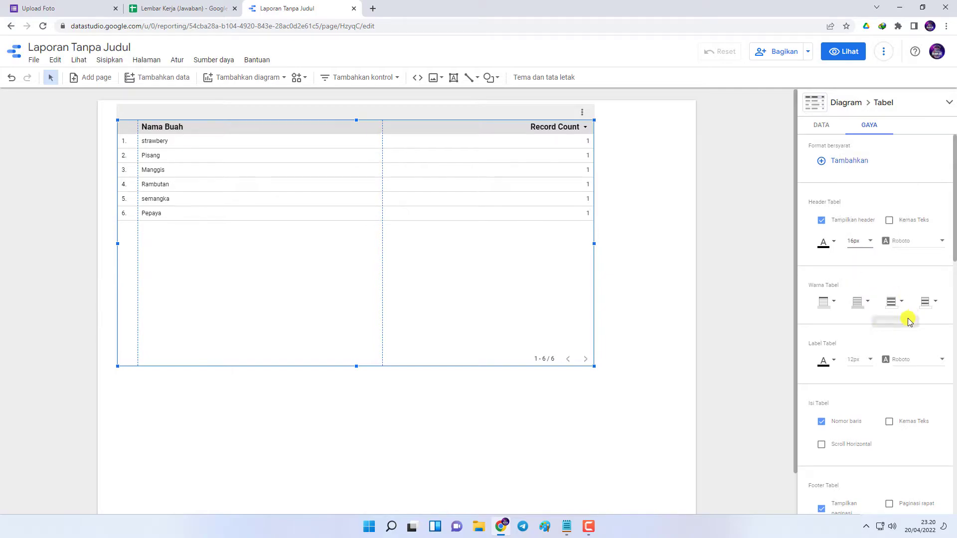
click(862, 359)
click(869, 406)
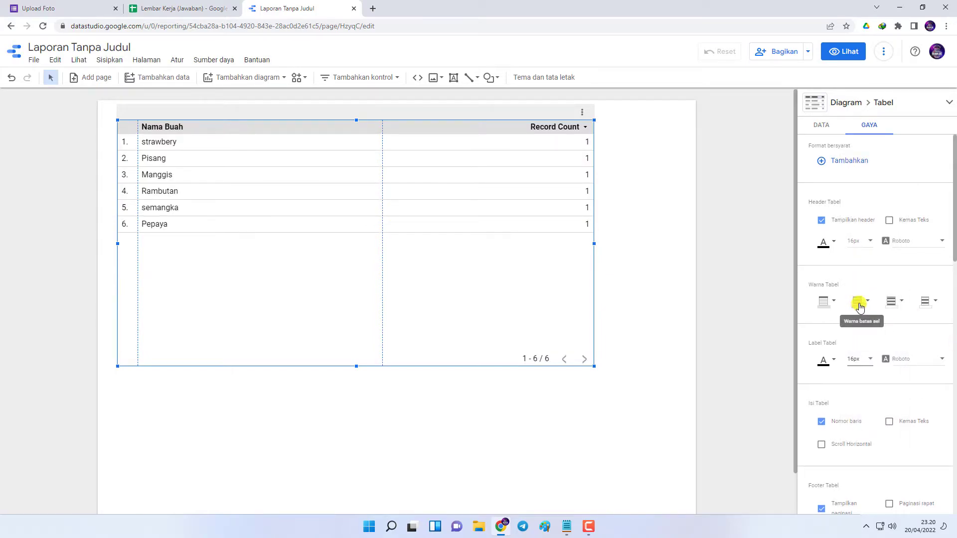
Change the table's cell border colour to a darker grey
click(858, 301)
click(911, 340)
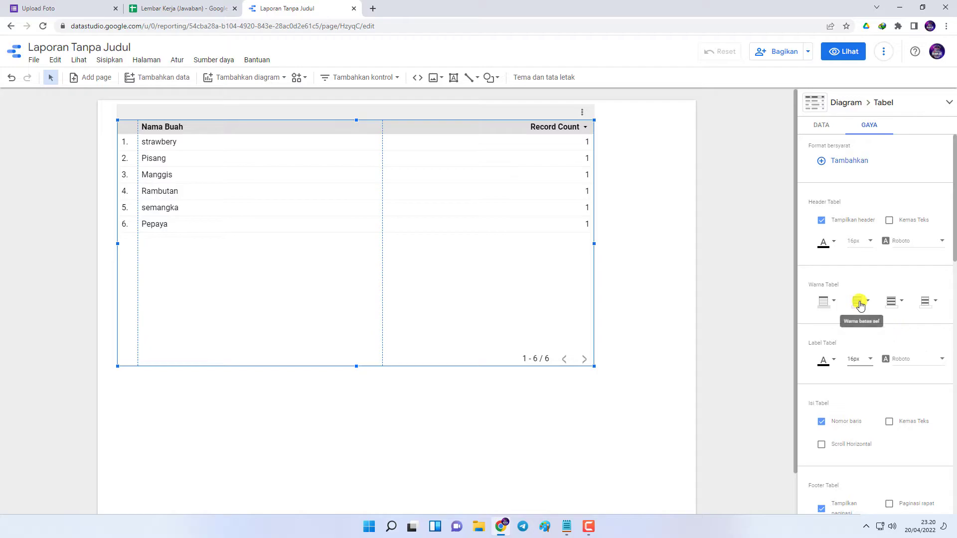
click(857, 301)
click(889, 336)
Colour the table's odd rows white and even rows light grey, and give the header a light blue background
click(896, 303)
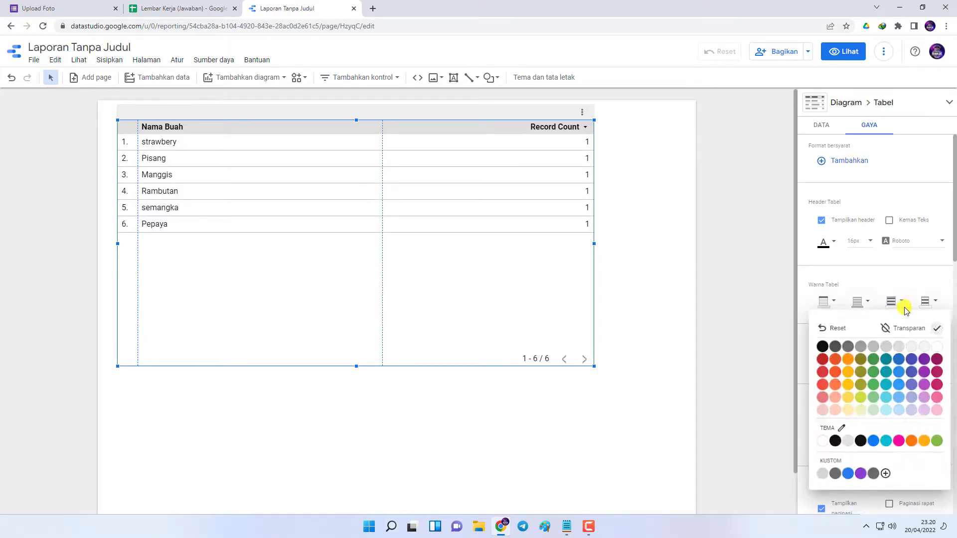
click(932, 346)
click(928, 301)
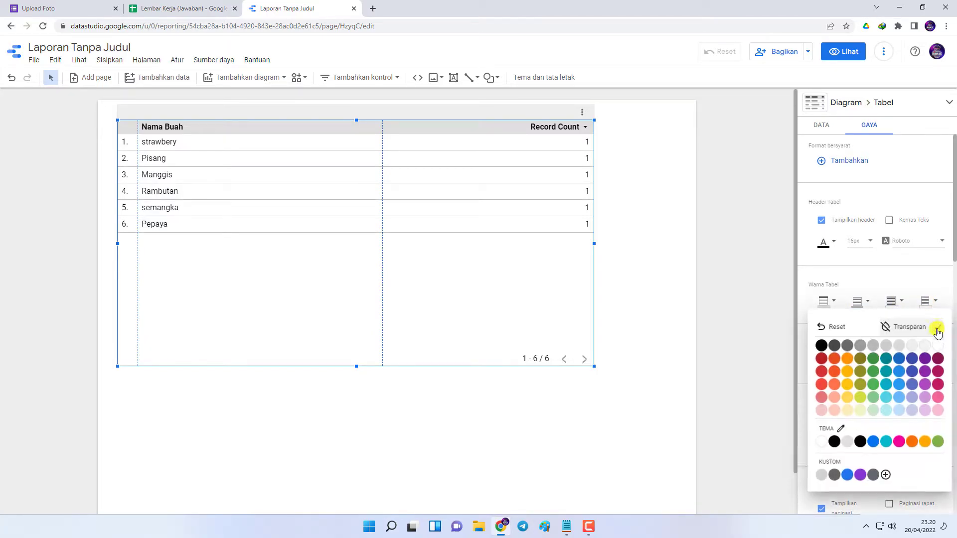
click(926, 346)
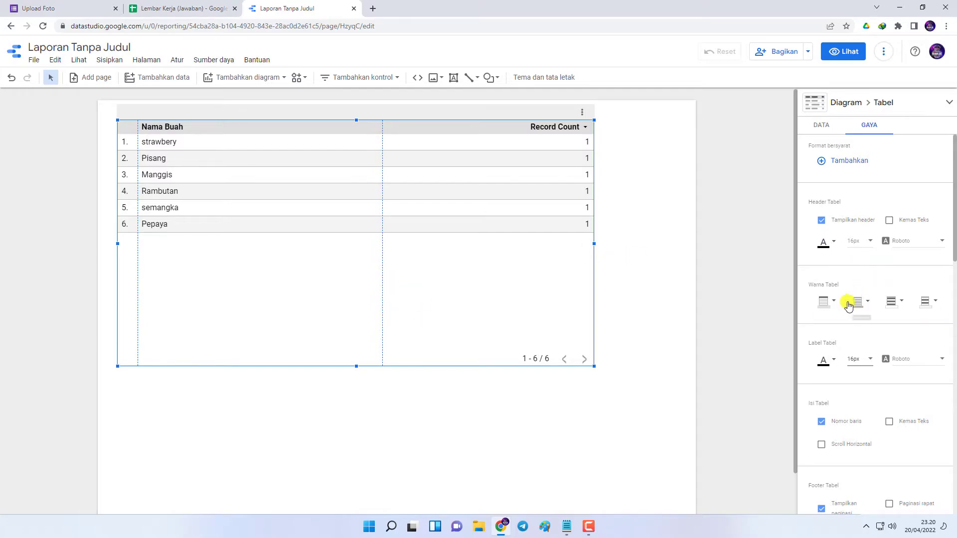
click(820, 301)
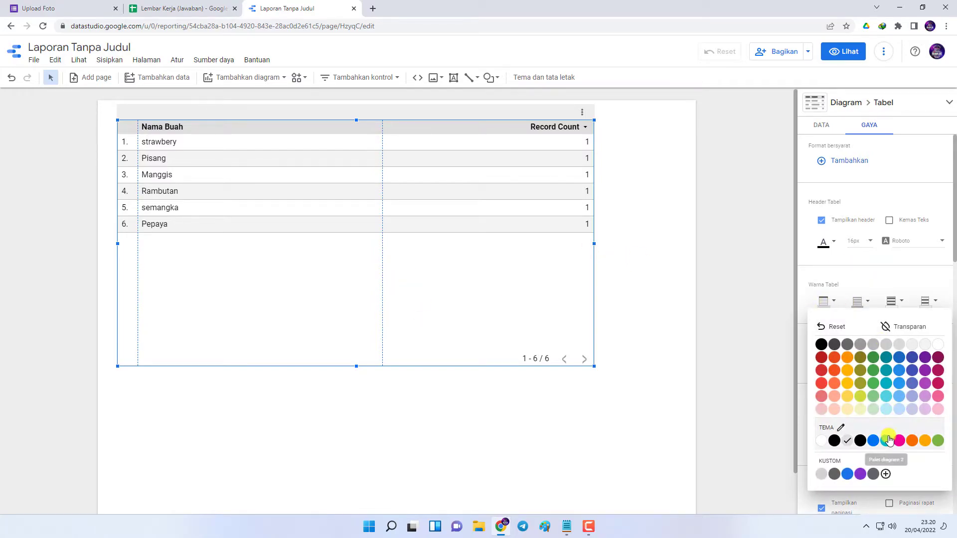
click(899, 408)
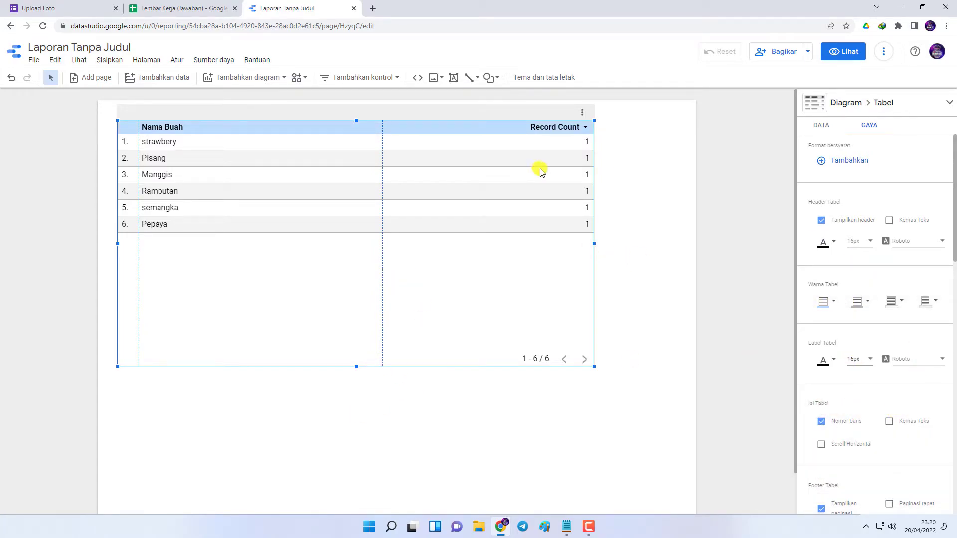
Add Tanggal as a dimension ahead of Nama Buah and remove the Record Count metric from the table
click(821, 126)
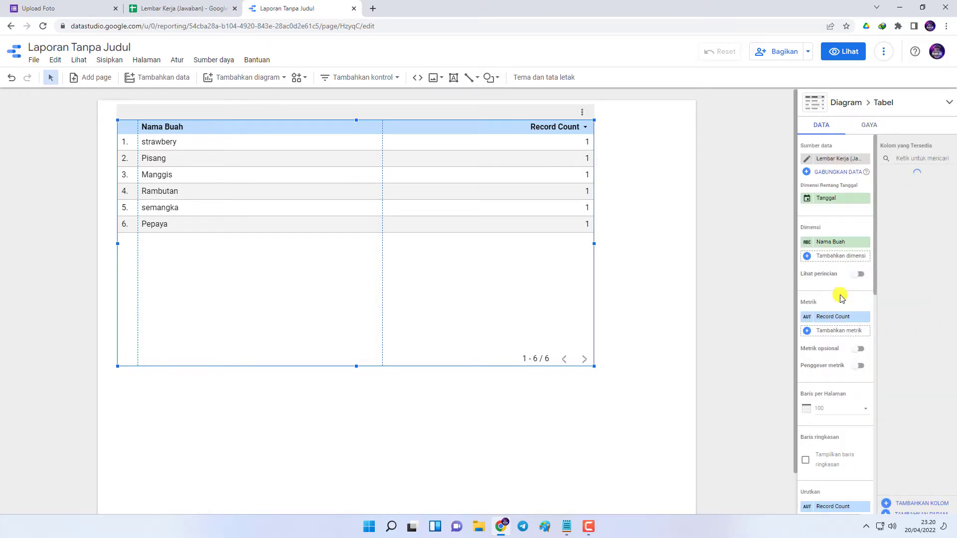
click(842, 257)
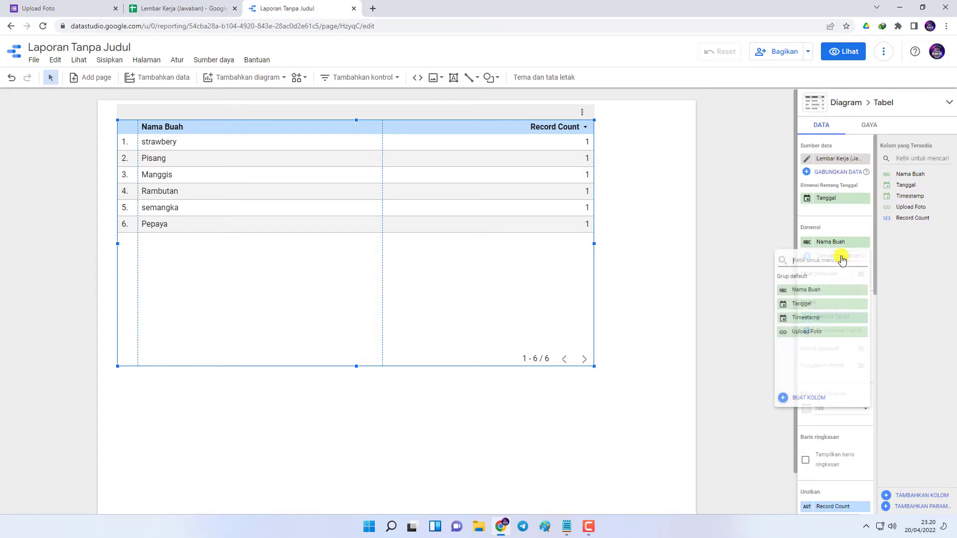
click(816, 305)
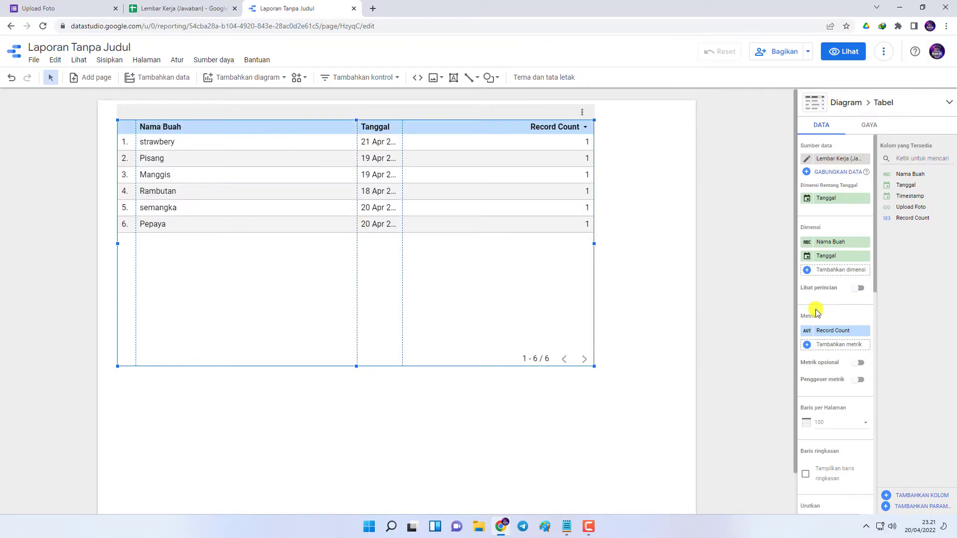
drag(829, 257, 833, 243)
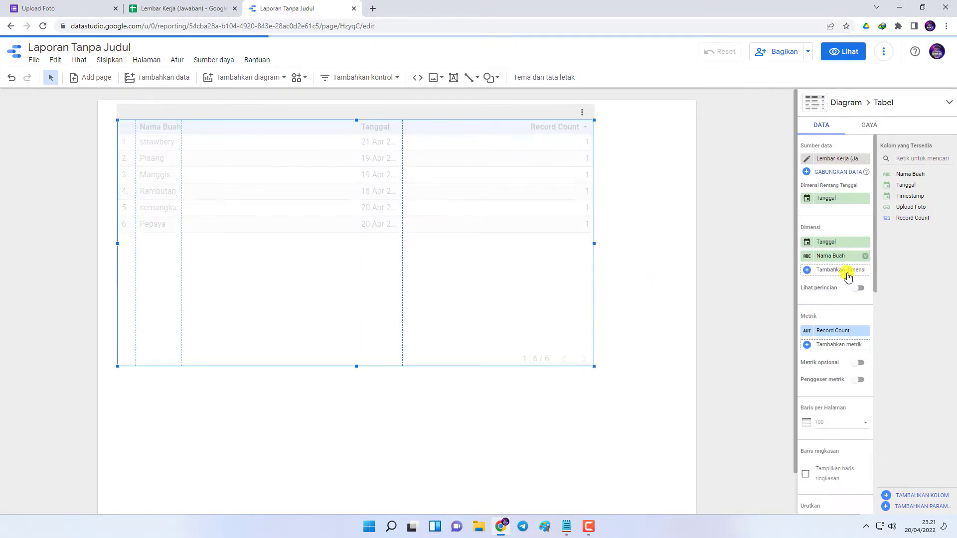
click(848, 270)
click(885, 265)
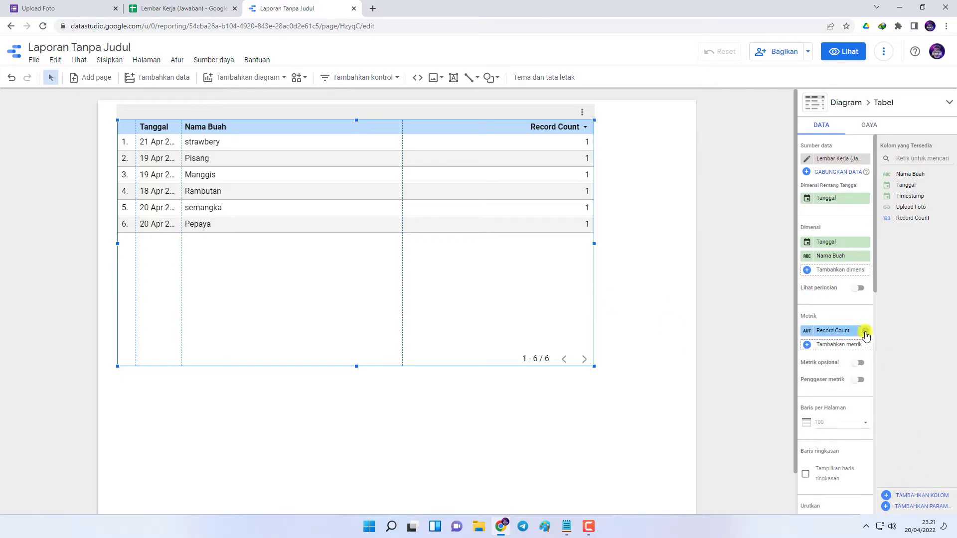
click(867, 332)
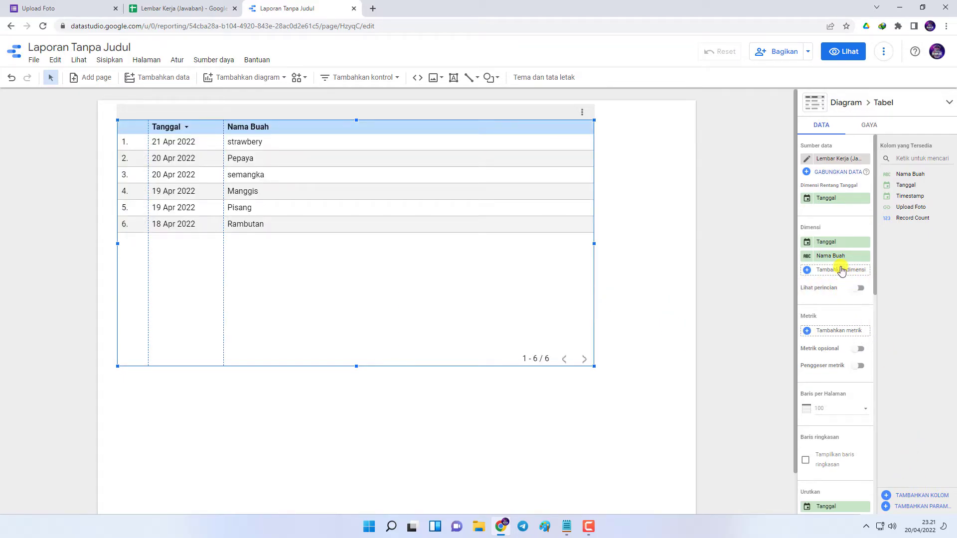
Create a calculated field and start its formula with REPLACE, using Upload Foto as the source expression
click(922, 495)
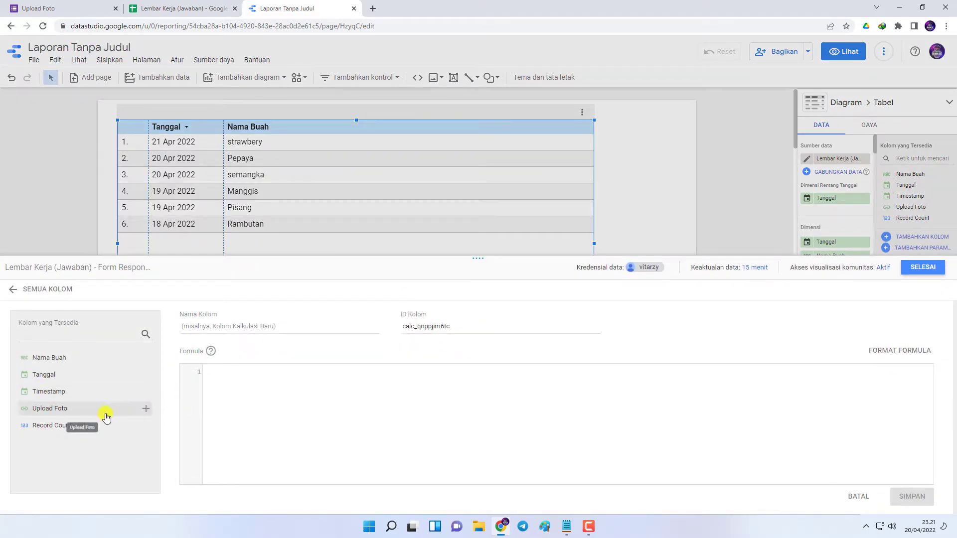
click(235, 387)
text(replace)
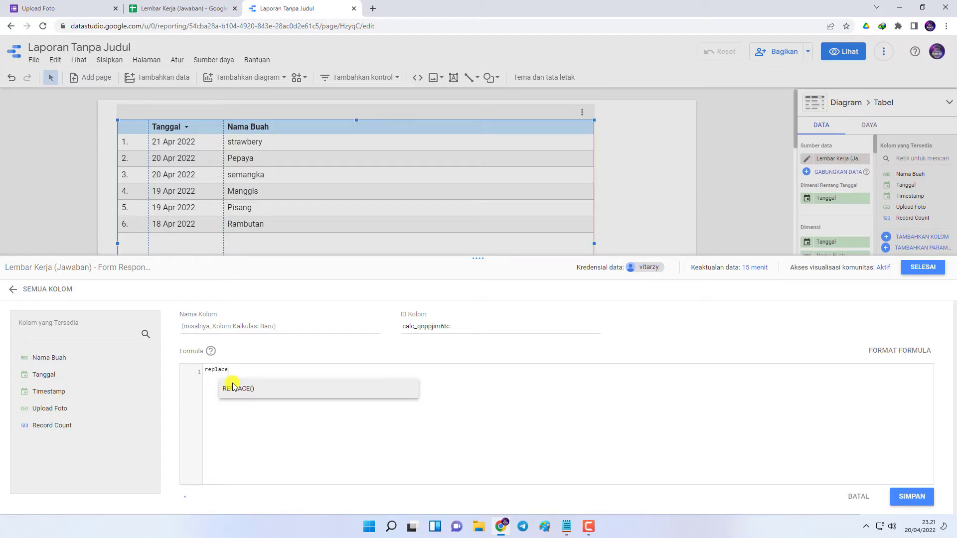
click(303, 387)
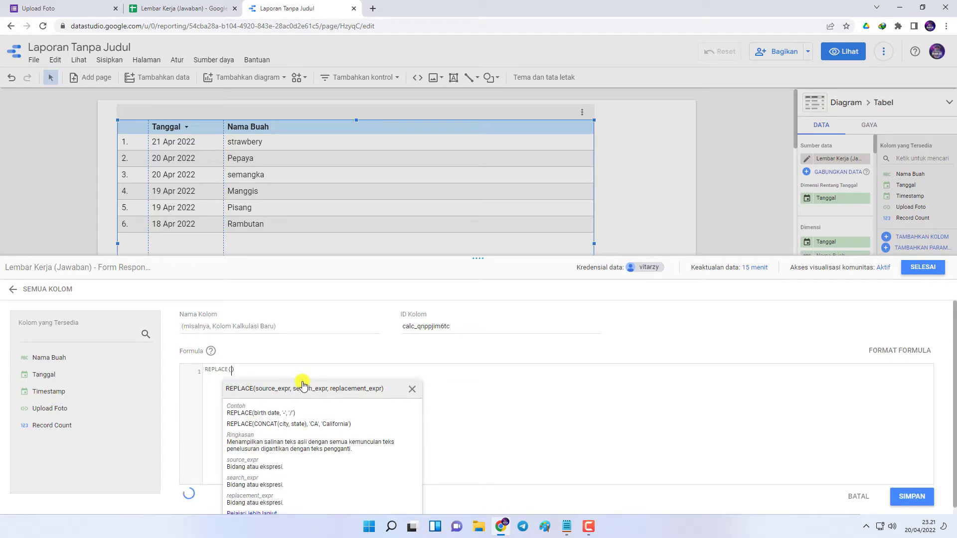
click(61, 409)
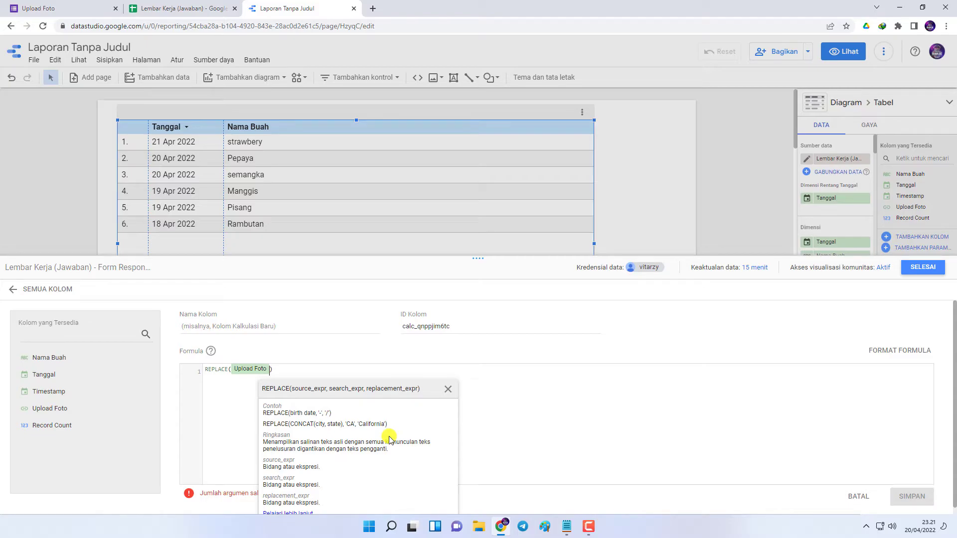
Complete the formula with the Notepad arguments as ,'open?','thumbnail?sz=W800&'), name the field Foto, save it and return to the report
click(567, 532)
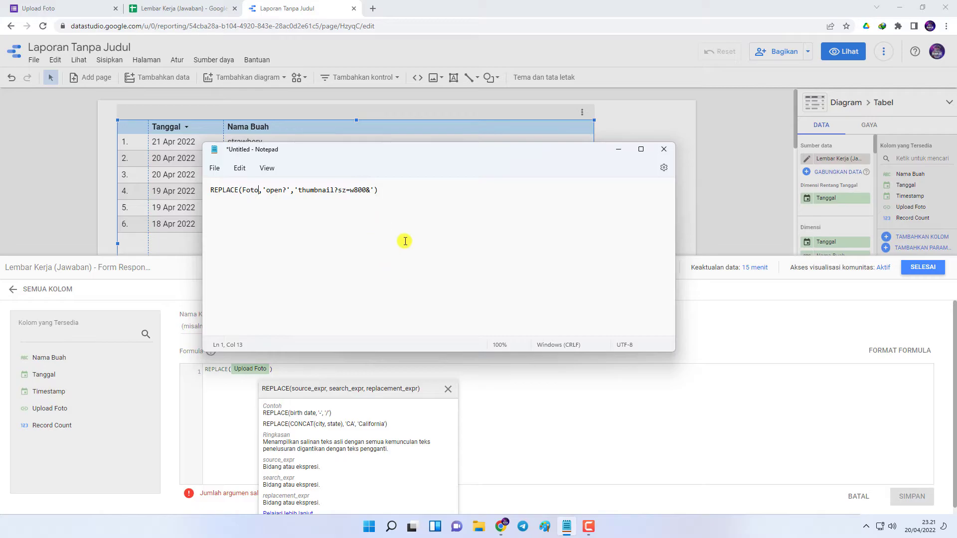
drag(389, 189, 260, 197)
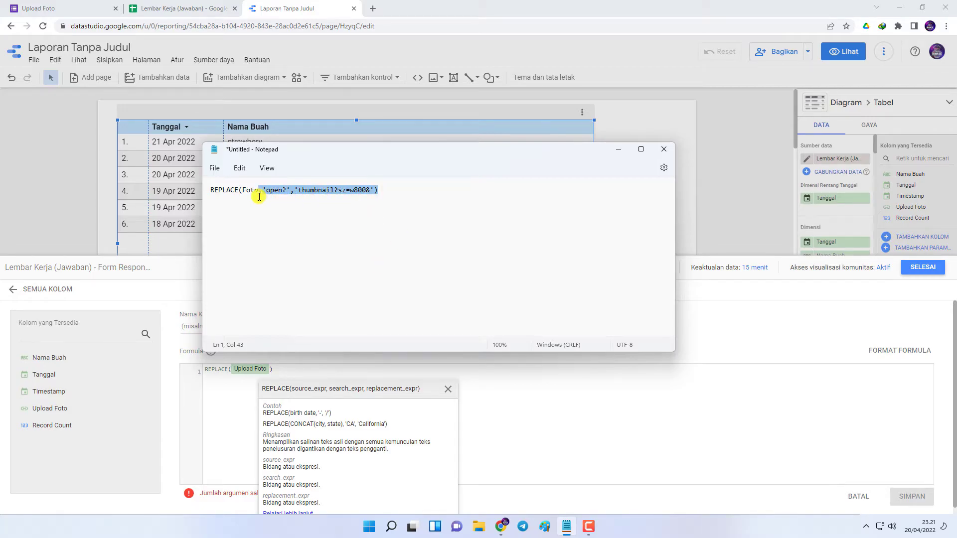
click(619, 149)
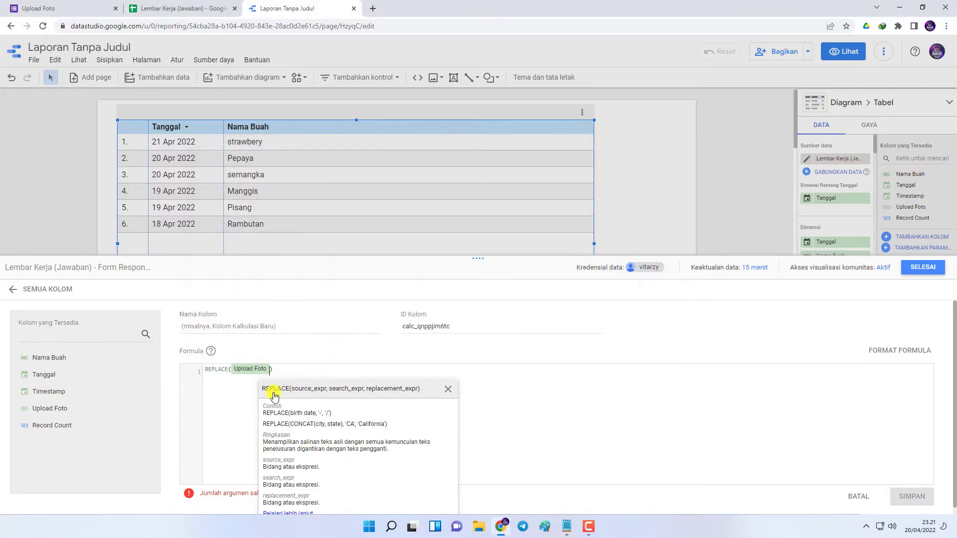
text(,'open?','thumbnail?sz=W800&'))
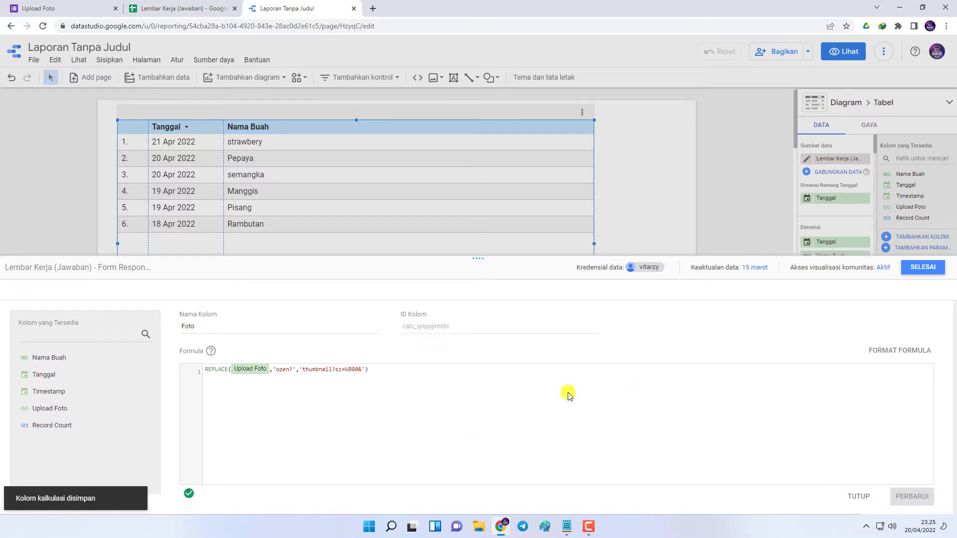
click(920, 268)
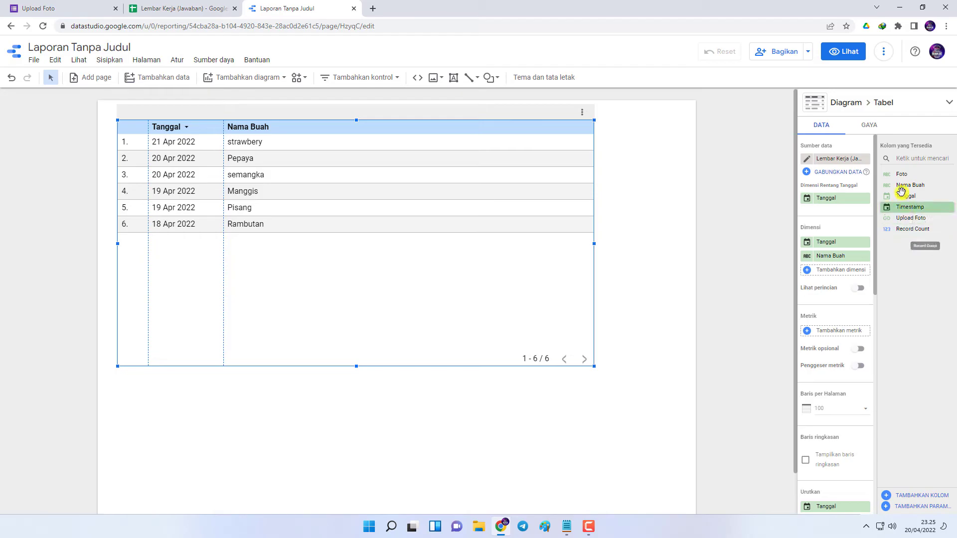
Add Foto as the table's third dimension and set its type to URL > Gambar
click(841, 270)
click(811, 304)
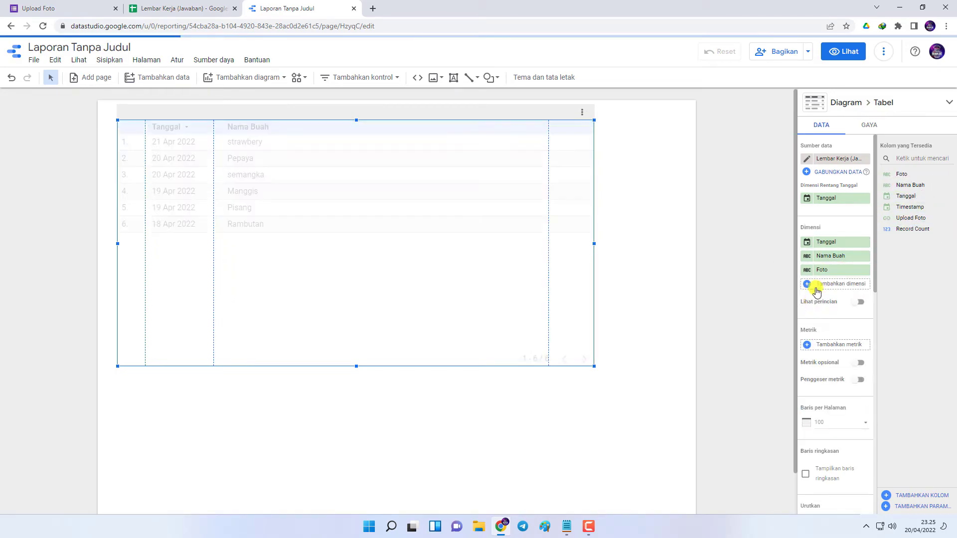
click(808, 270)
click(727, 327)
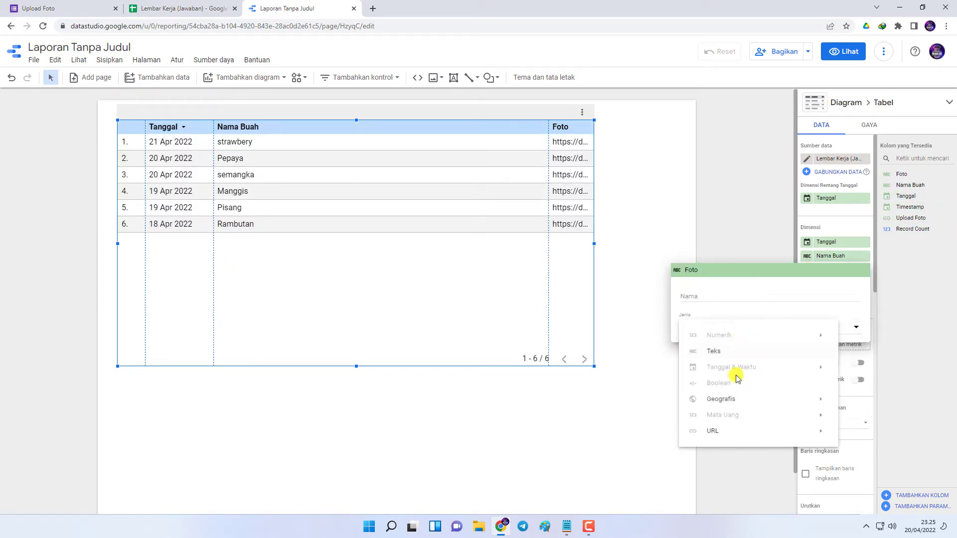
mouse_move(728, 429)
click(572, 447)
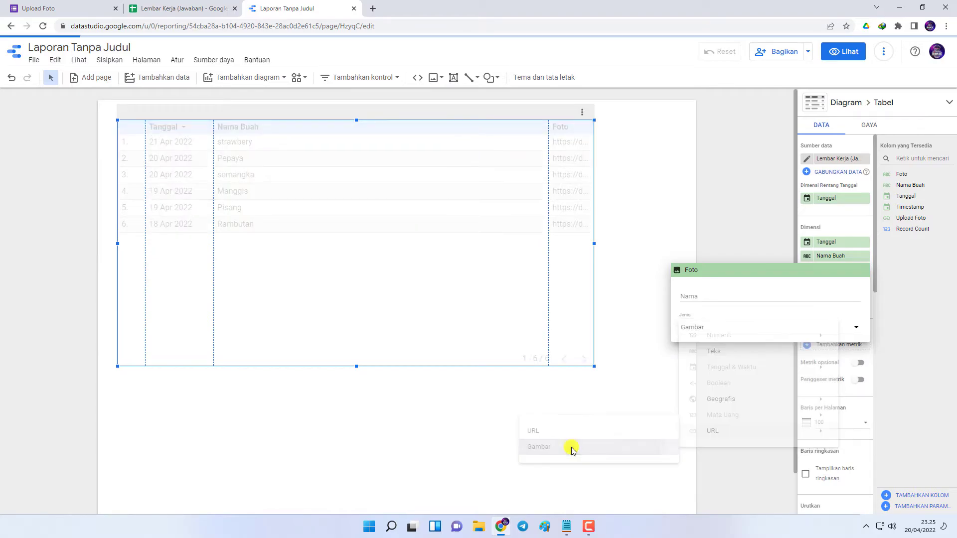
Widen the Foto column and extend the table to nearly the full page width
click(566, 273)
drag(548, 239, 485, 244)
drag(593, 243, 660, 244)
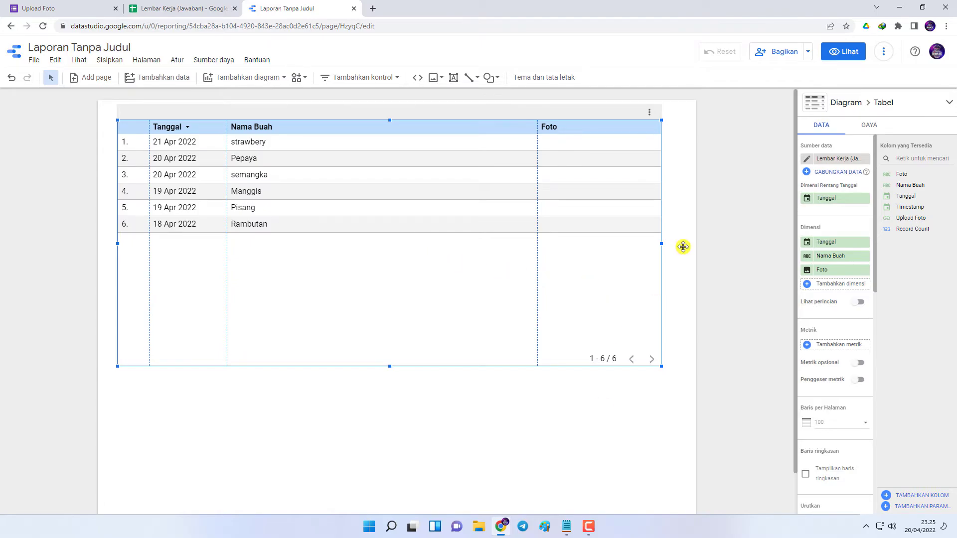
Open the Foto calculated field of the Lembar Kerja (Jawaban) - Form Responses 1 data source for editing
click(213, 60)
click(239, 82)
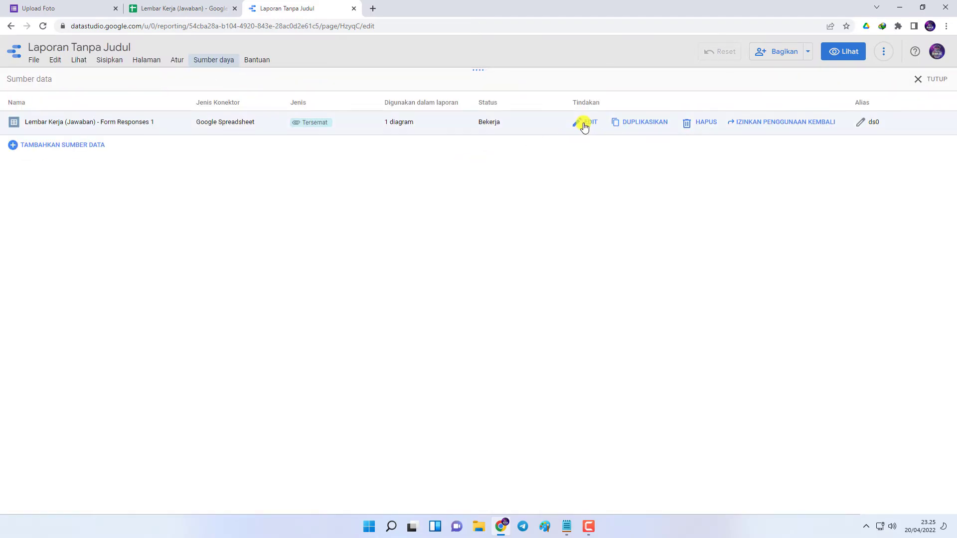
click(583, 124)
click(98, 155)
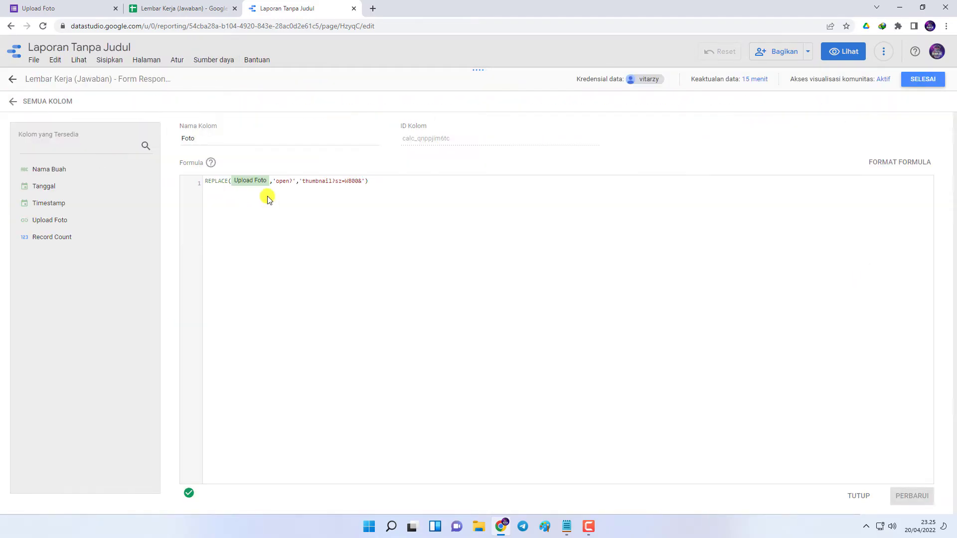
Compare the Foto formula with the Upload Foto links in the spreadsheet and the REPLACE formula in Notepad
click(213, 6)
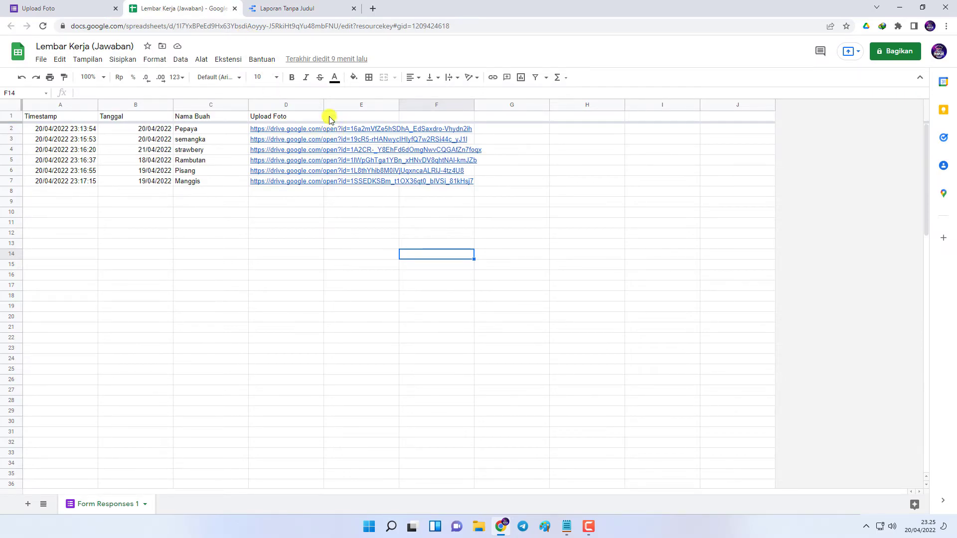
click(330, 8)
click(394, 178)
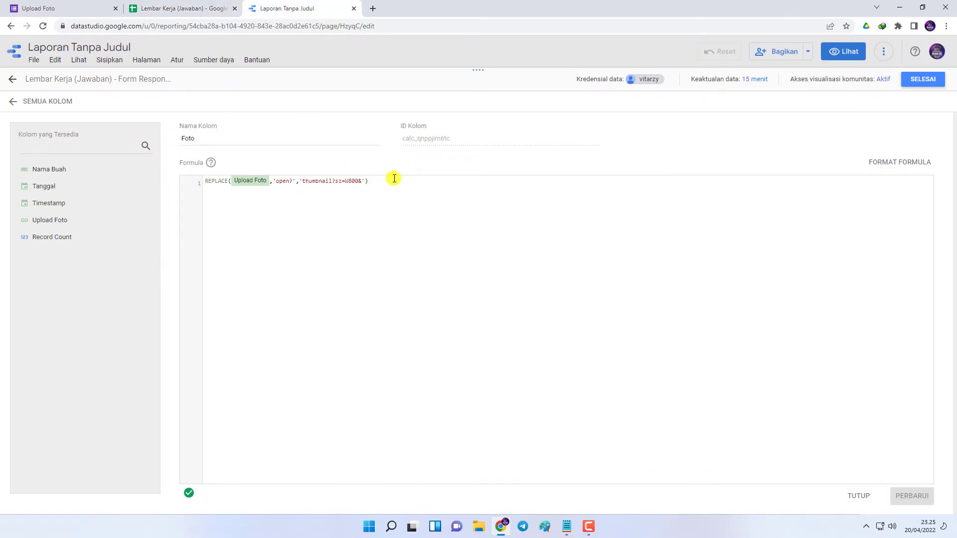
key(alt+Tab)
click(376, 192)
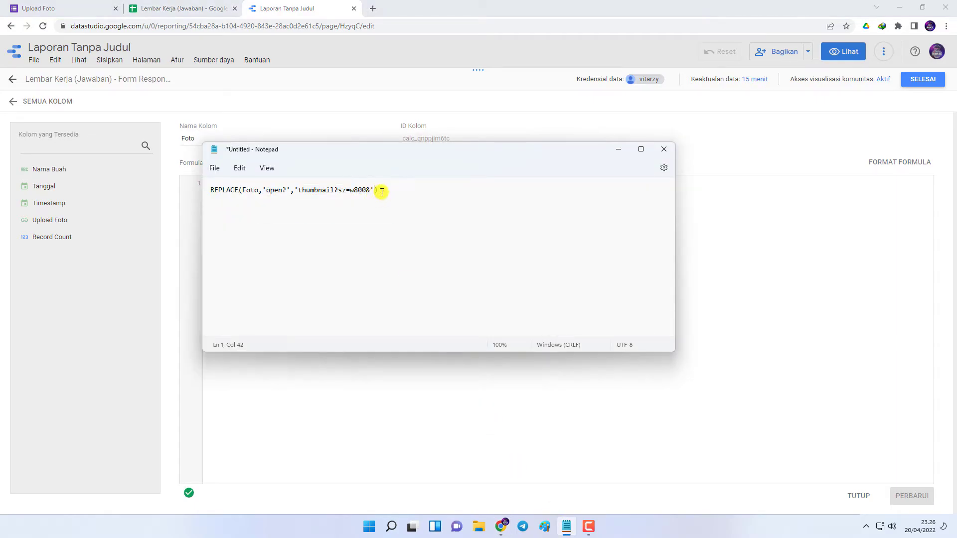
drag(382, 192, 267, 194)
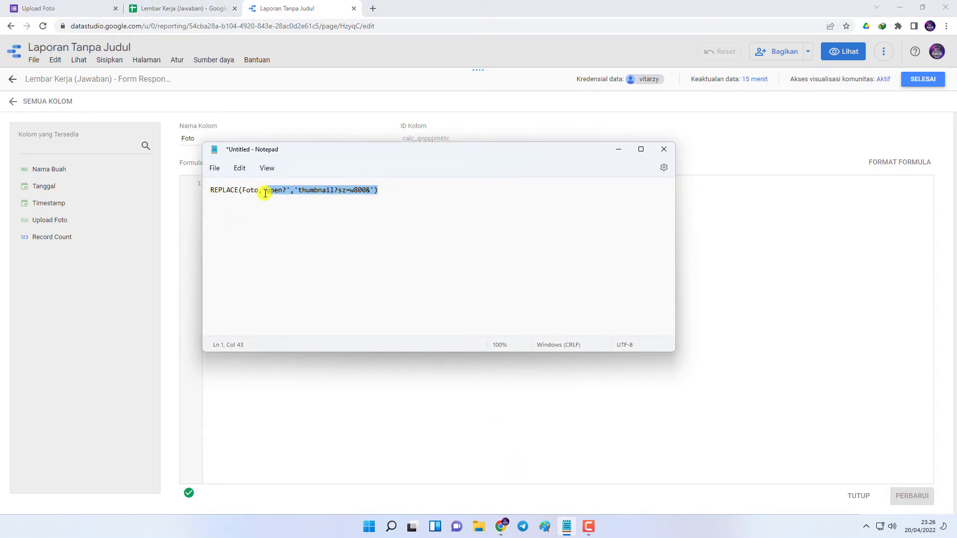
click(729, 224)
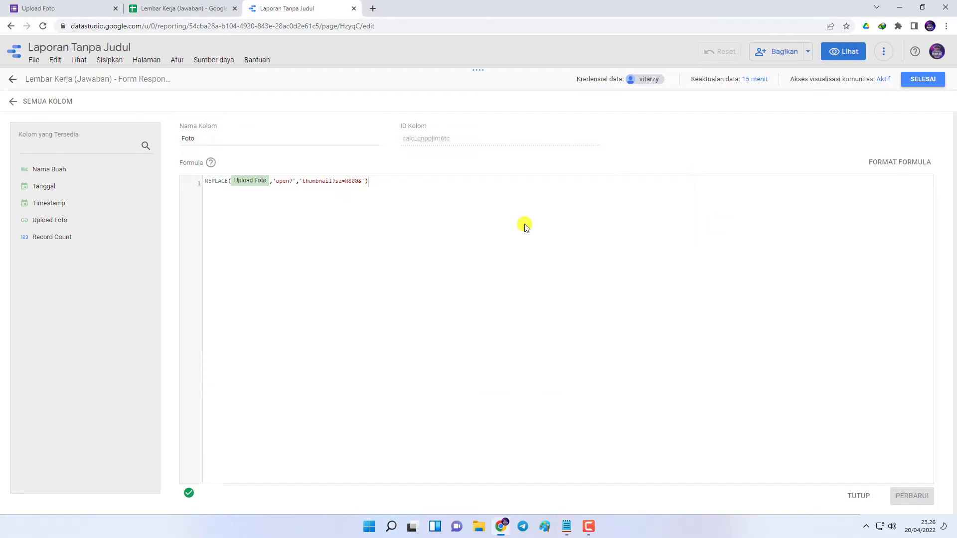
Change the Foto formula to REPLACE(Upload Foto,'open?','thumbnail?sz=w800&'), save it and close the data source editor
drag(379, 179, 273, 180)
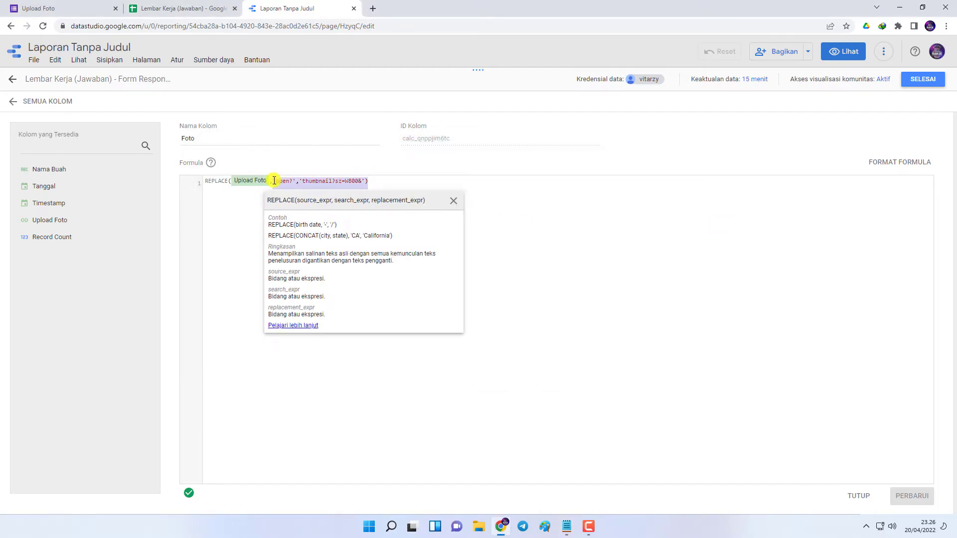
text(,'open?','thumbnail?sz=w800&'))
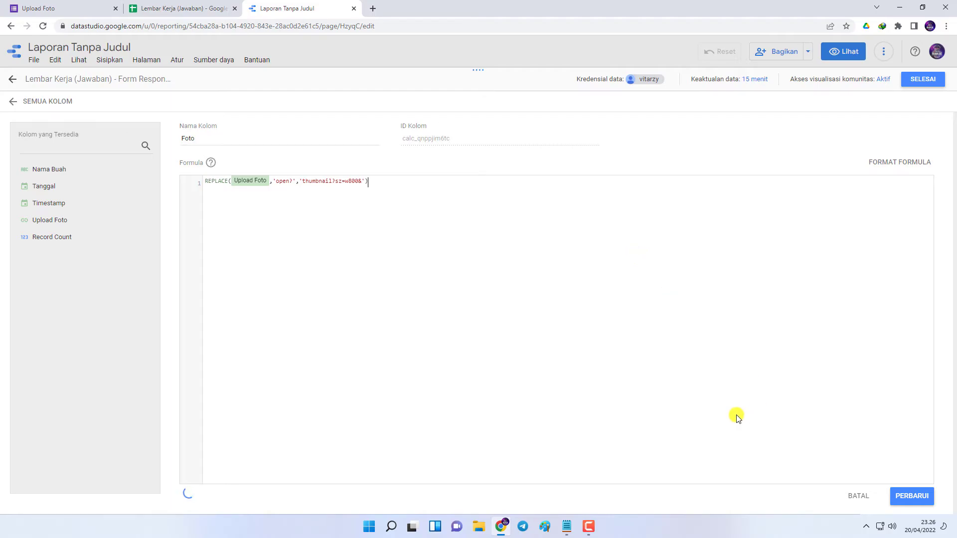
click(910, 496)
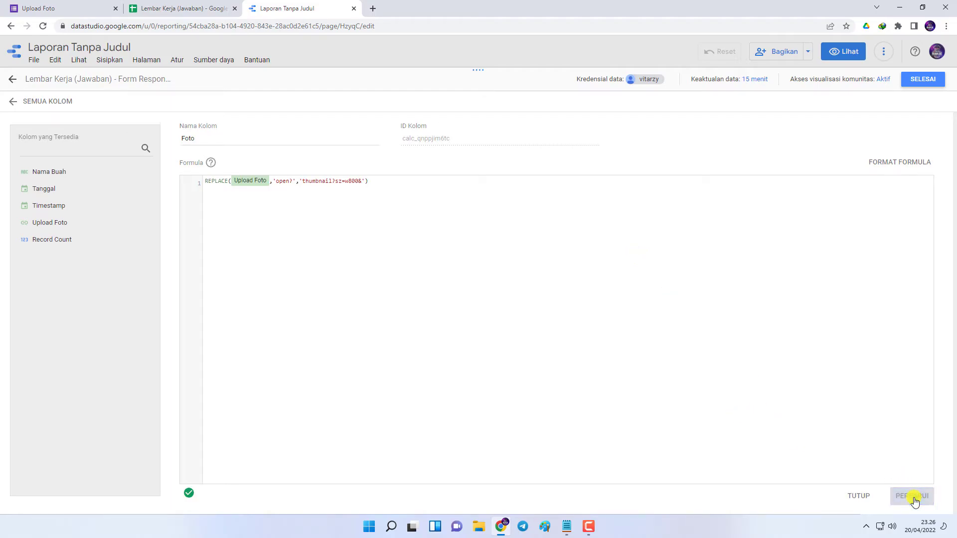
click(907, 83)
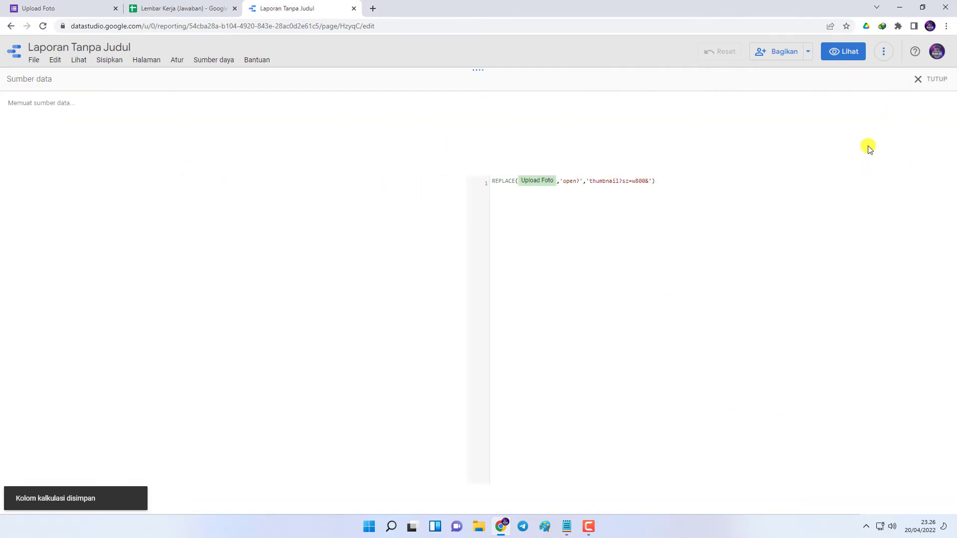
click(920, 80)
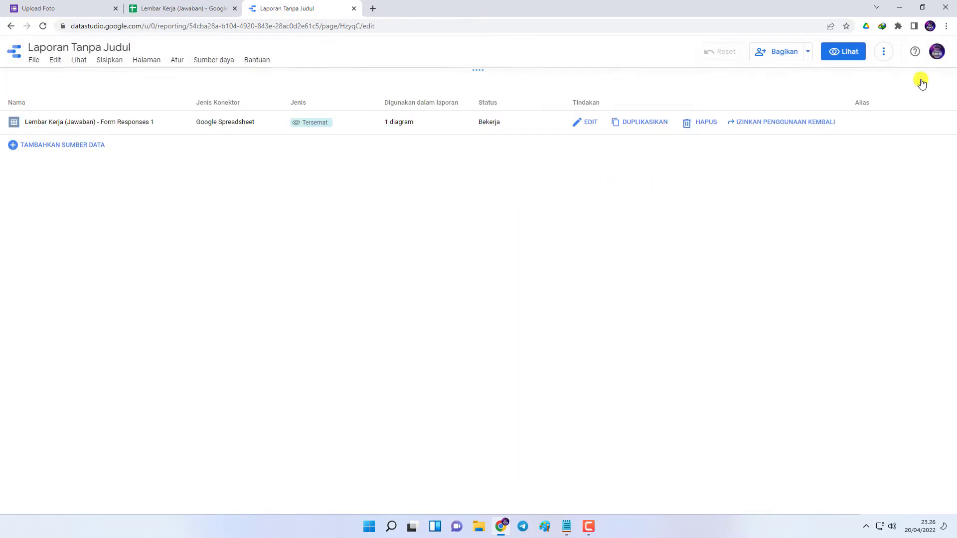
Lengthen the table to nearly the full page height with a narrower Foto column, and preview the report in view mode
drag(390, 366, 387, 490)
scroll(638, 301, down, 1)
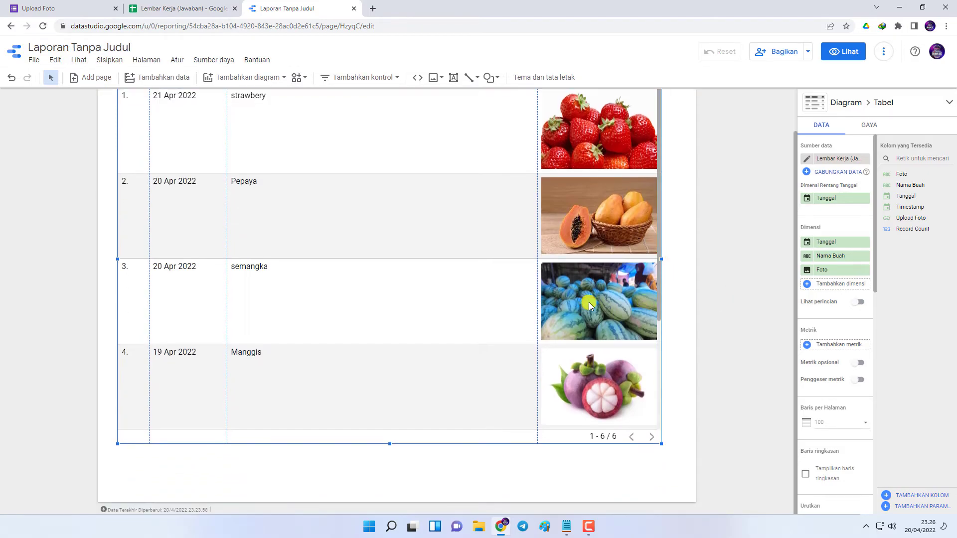
scroll(588, 302, down, 3)
drag(390, 443, 391, 458)
scroll(754, 290, up, 1)
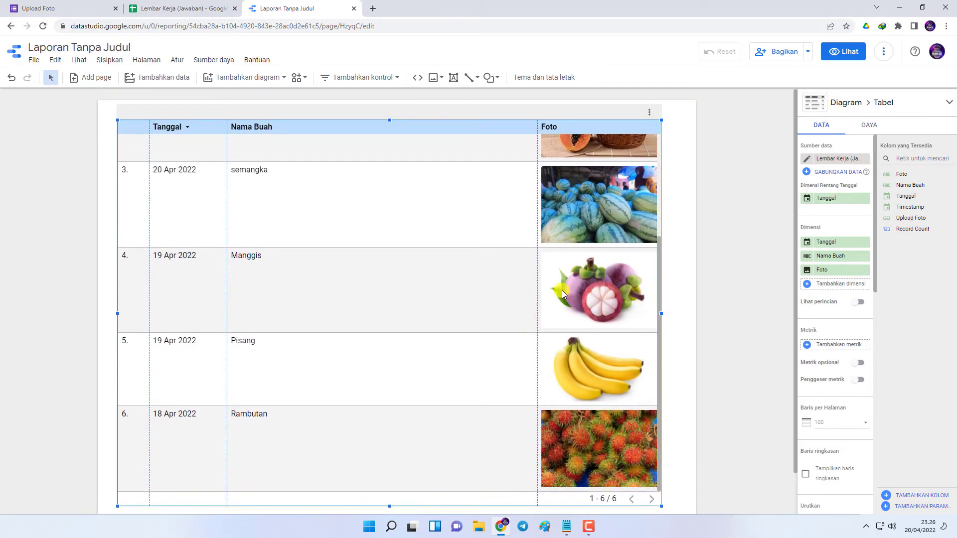
drag(539, 284, 568, 286)
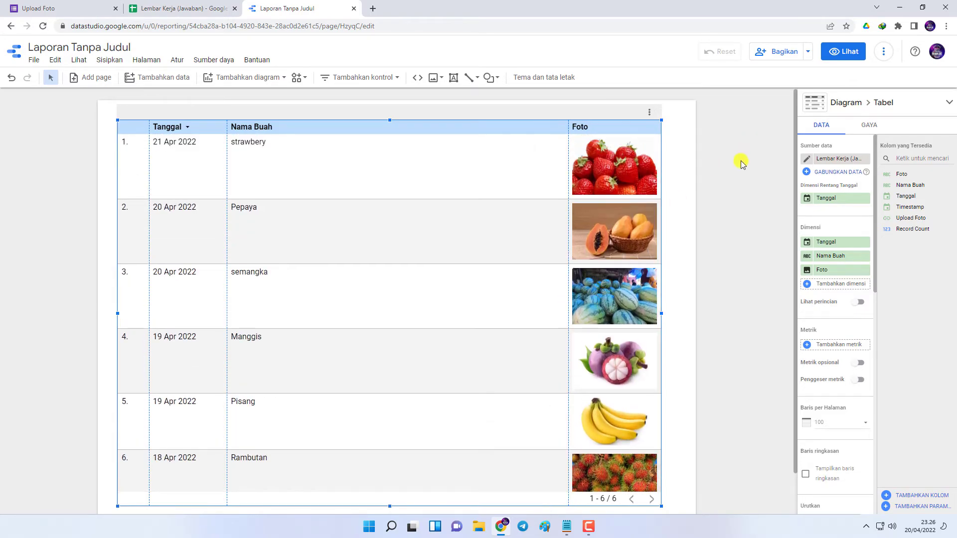
click(837, 51)
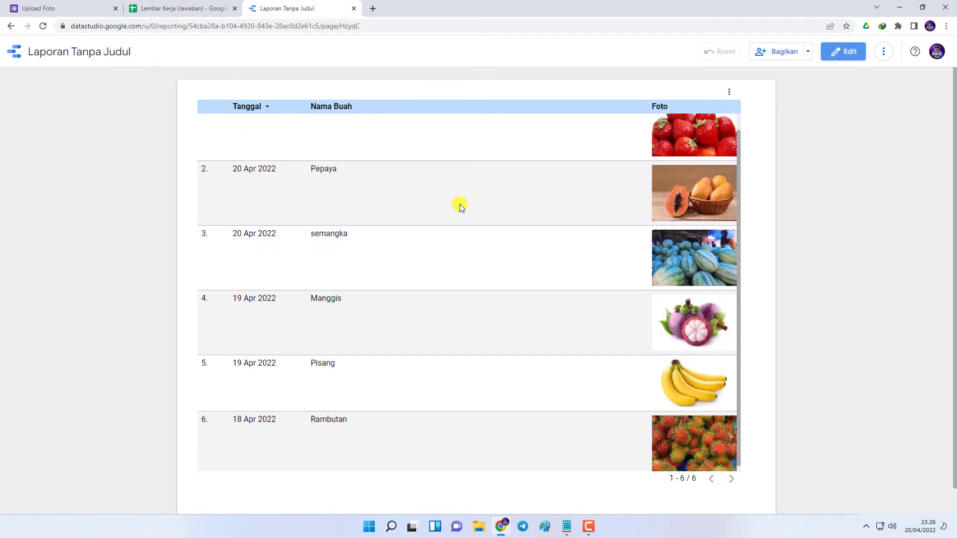
Submit another Upload Foto form response with the date 04/19/2022, fruit name MELON and photo 4041392594.jpg
click(118, 6)
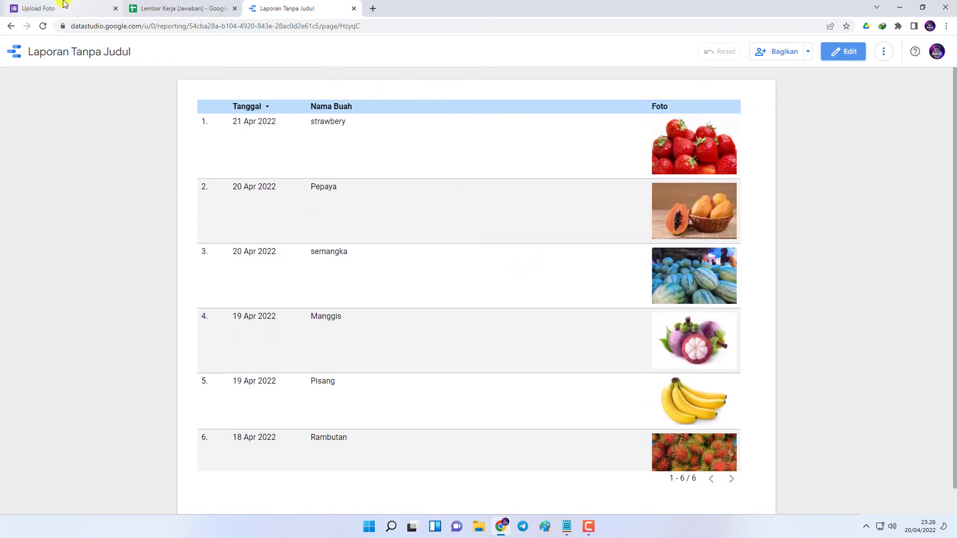
click(353, 201)
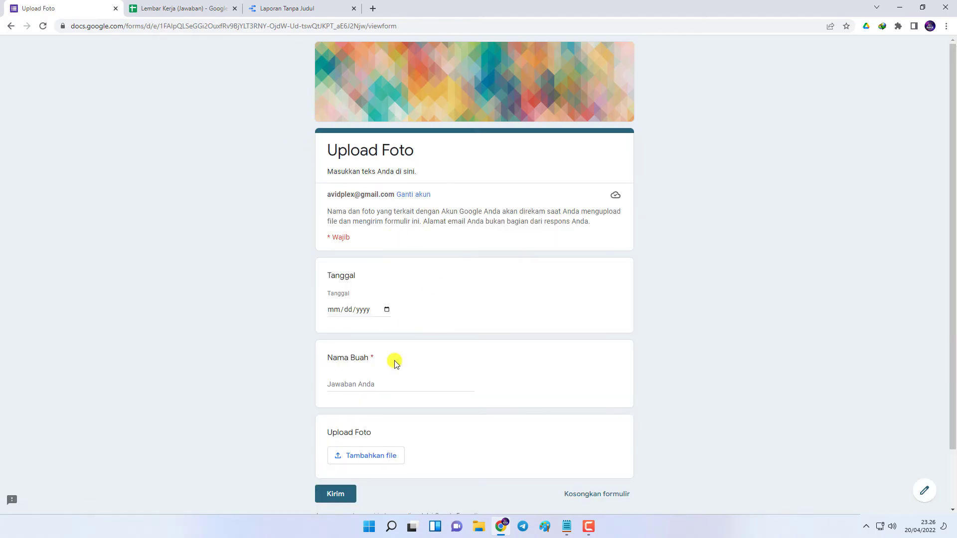
click(387, 309)
click(378, 399)
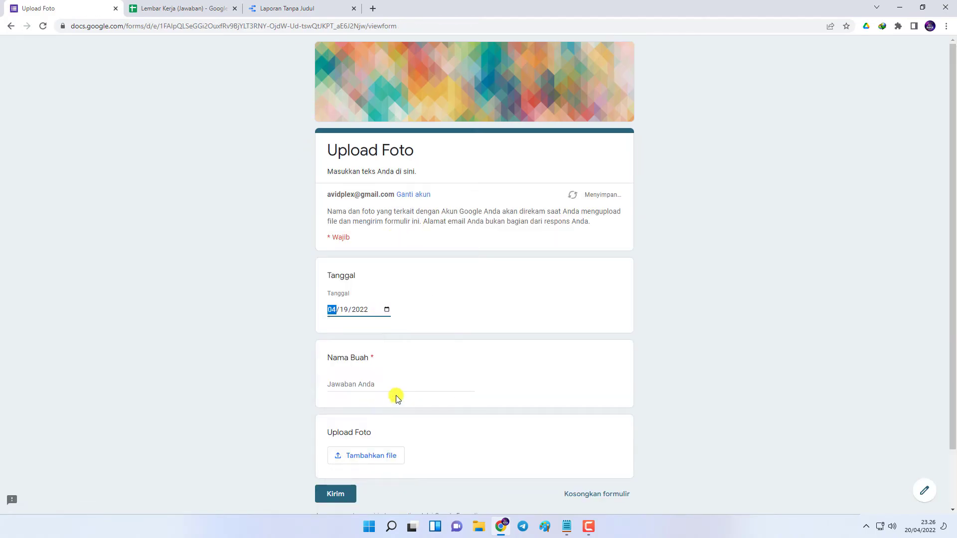
click(388, 458)
click(487, 282)
click(345, 109)
double_click(345, 109)
click(240, 420)
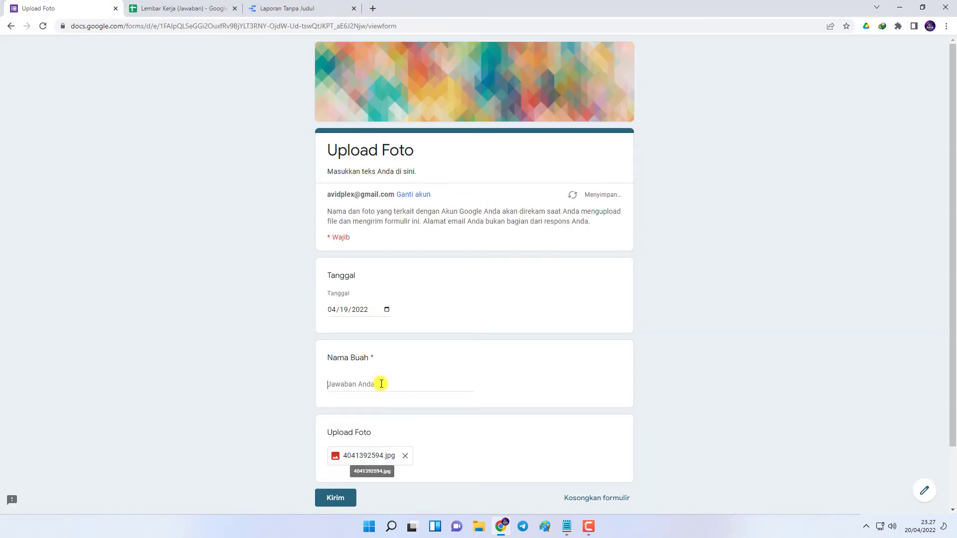
click(333, 498)
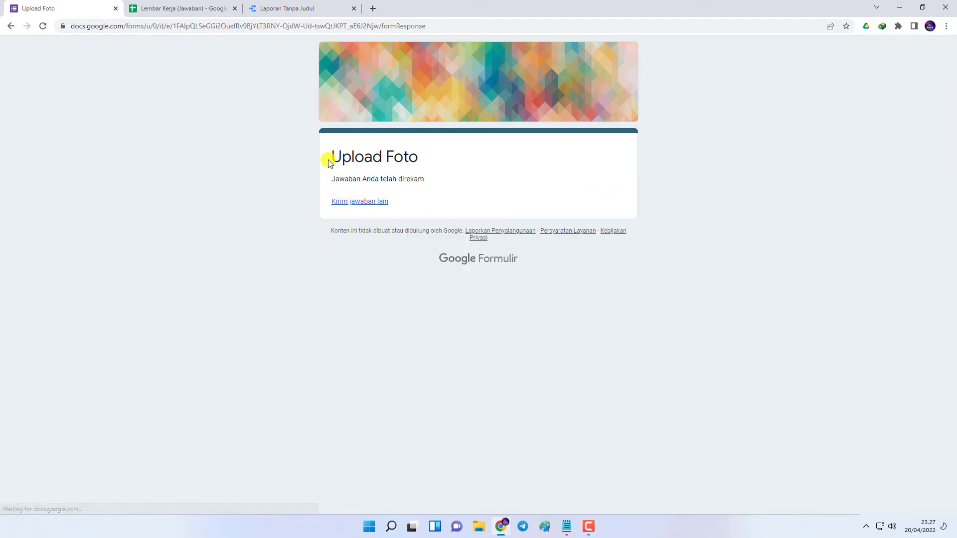
Return to the report in edit mode, refresh its data and check the table for the MELON entry
click(305, 8)
scroll(558, 229, down, 1)
scroll(583, 234, down, 1)
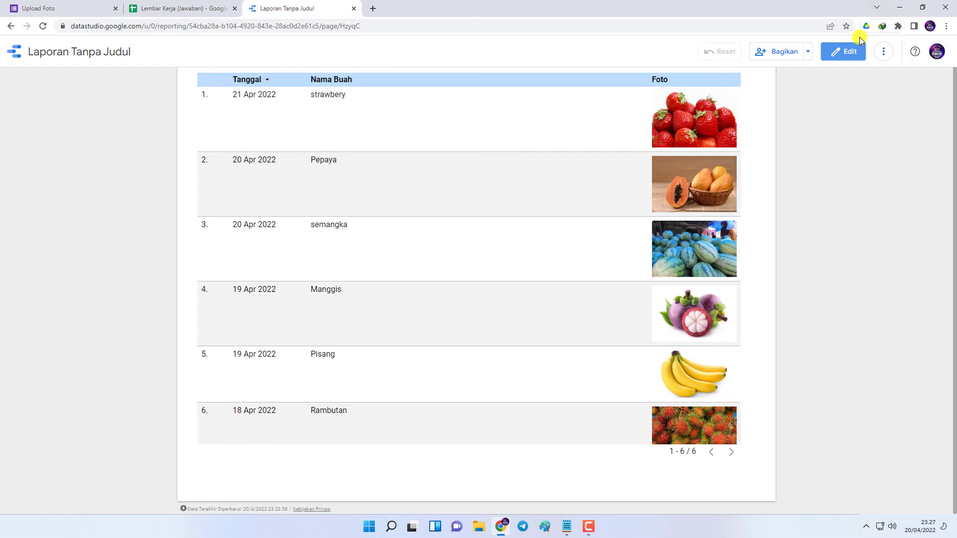
click(847, 51)
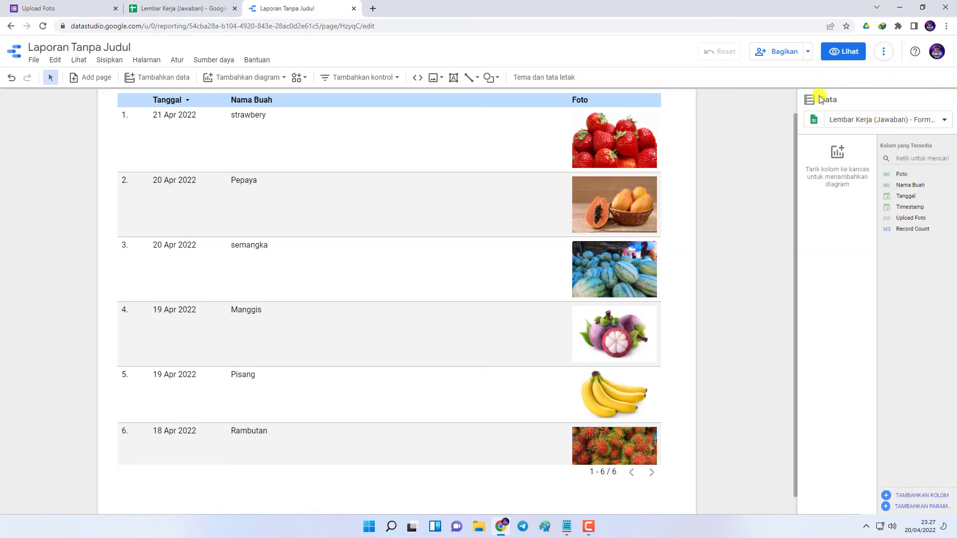
scroll(502, 200, down, 3)
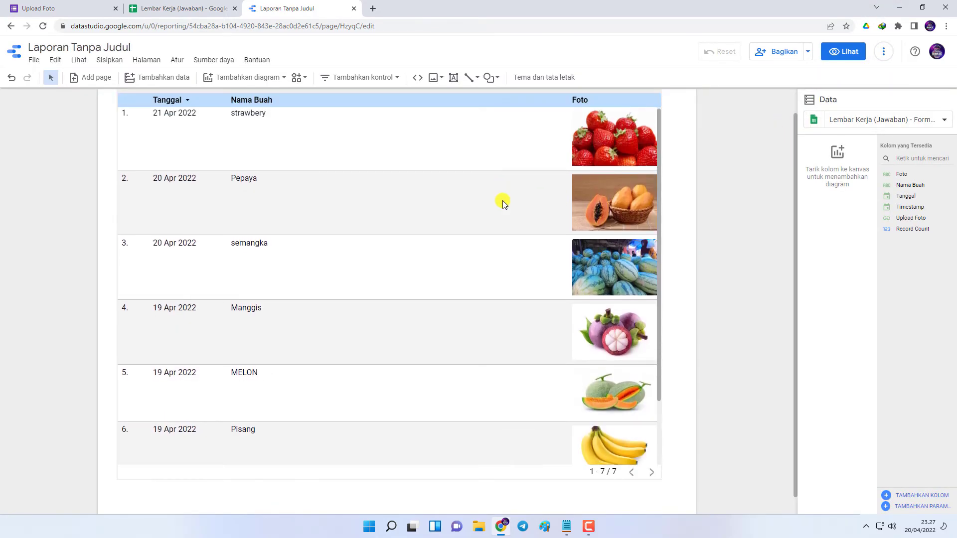
scroll(504, 206, down, 1)
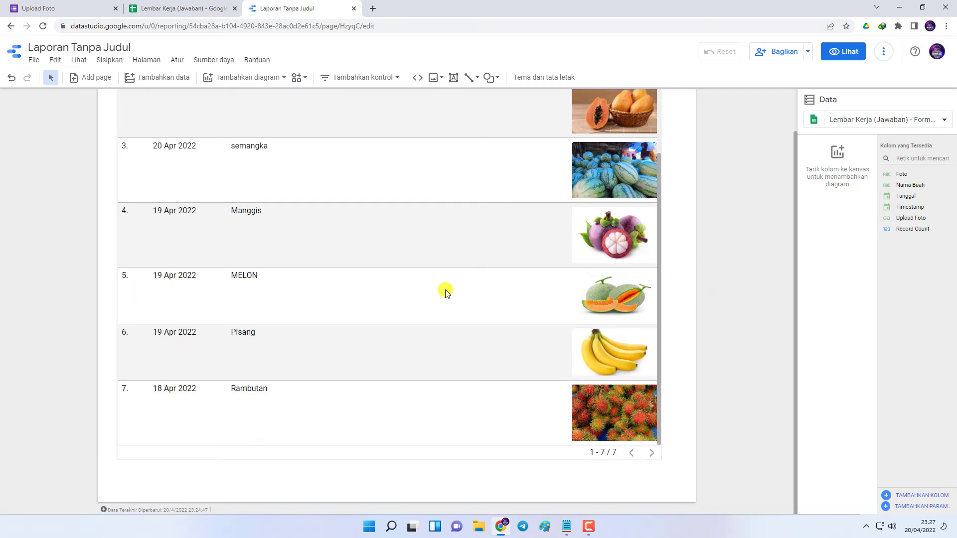
Submit another form response with the date 04/06/2022, fruit name Buah Naga and the dragon fruit photo whose file name starts with 5400804_5f97fdd2
key(ctrl+1)
click(379, 202)
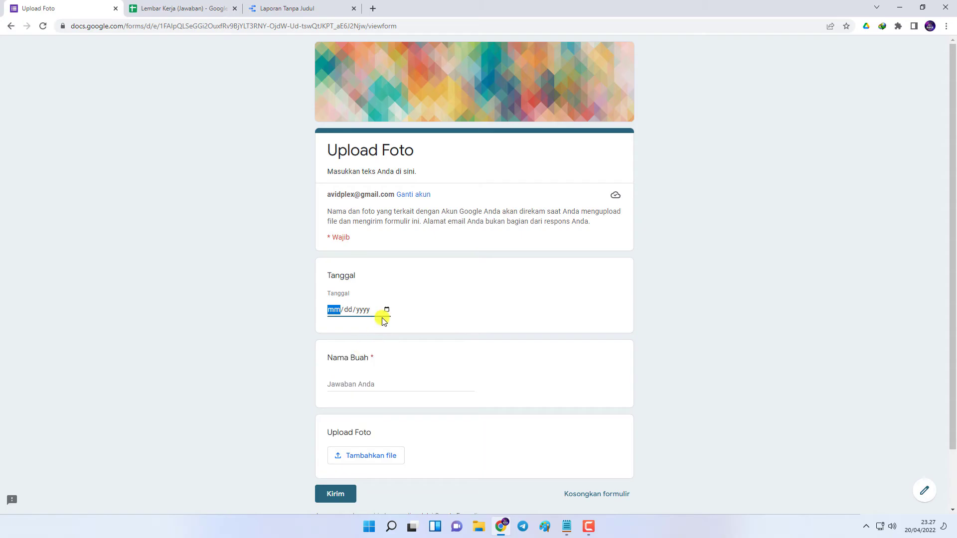
click(387, 309)
click(381, 374)
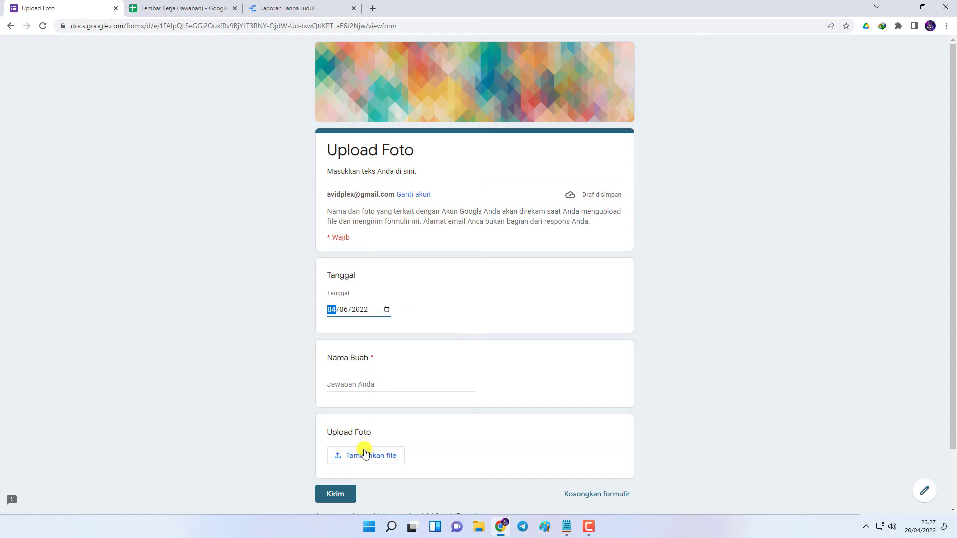
click(364, 448)
click(466, 284)
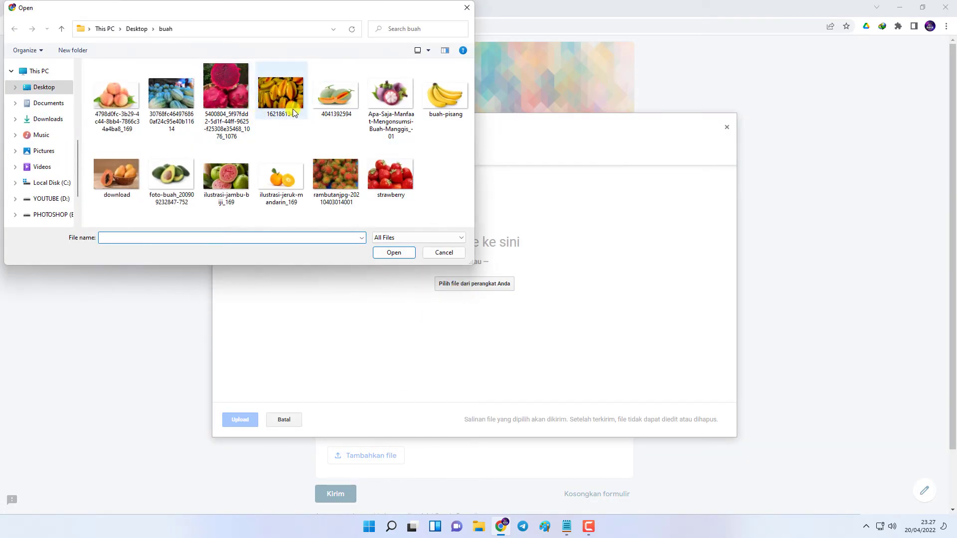
double_click(228, 99)
click(244, 419)
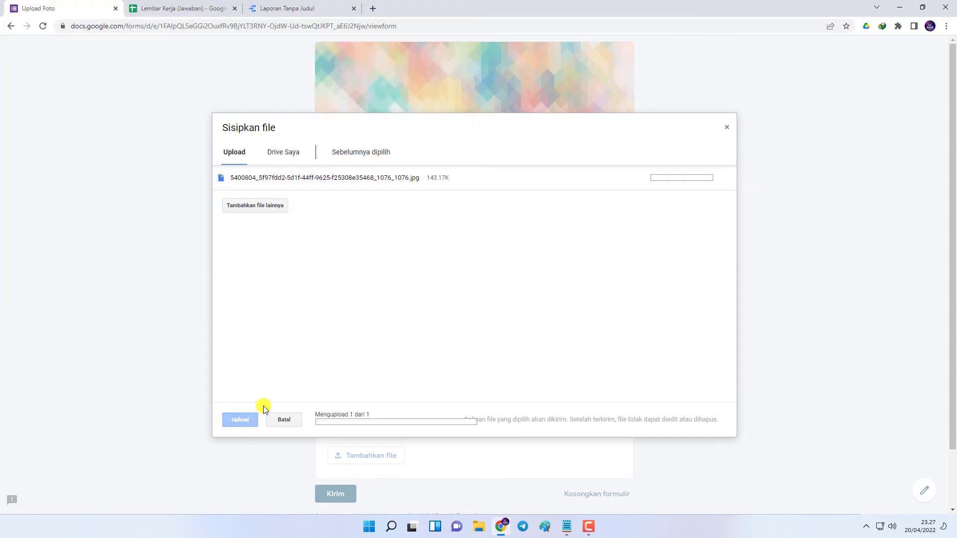
click(366, 389)
text(b)
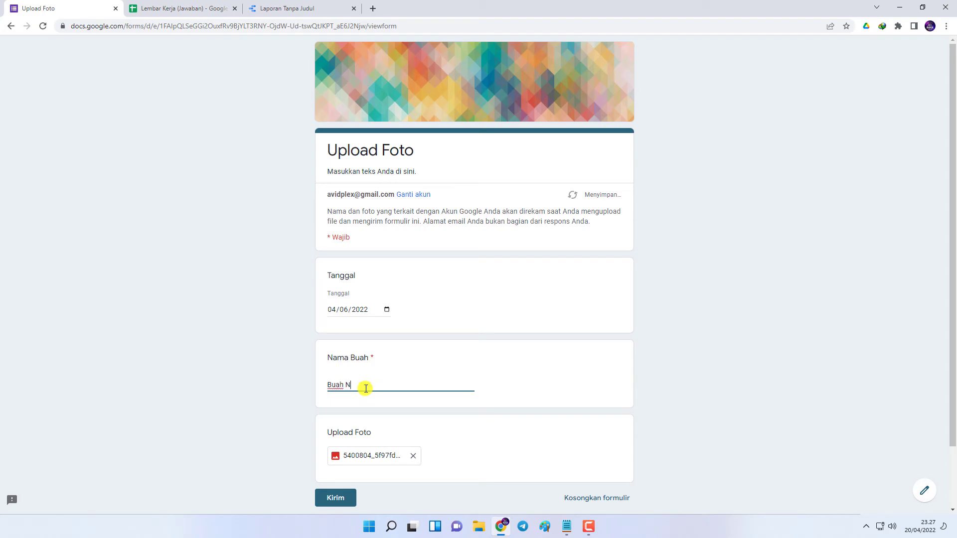
click(338, 488)
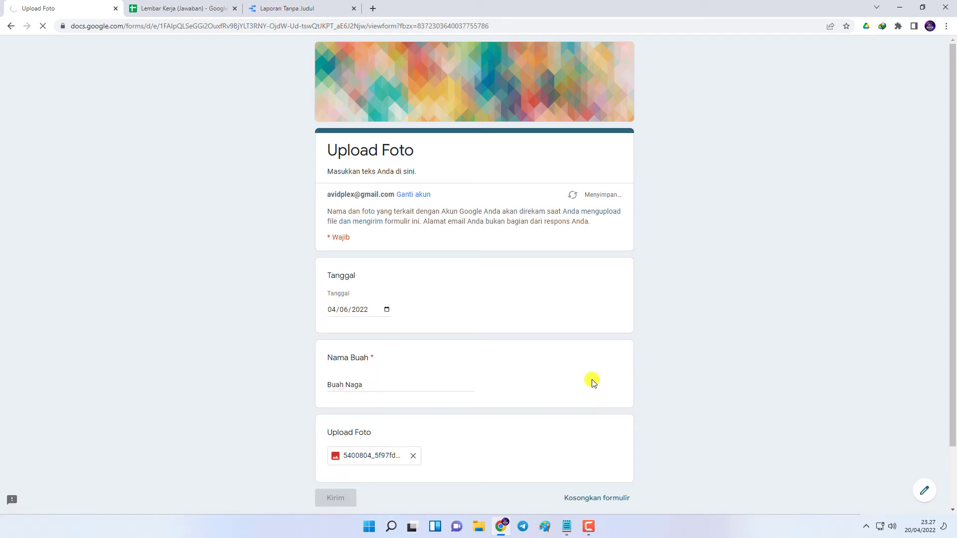
Refresh the report's data and check the table for the Buah Naga entry
click(276, 8)
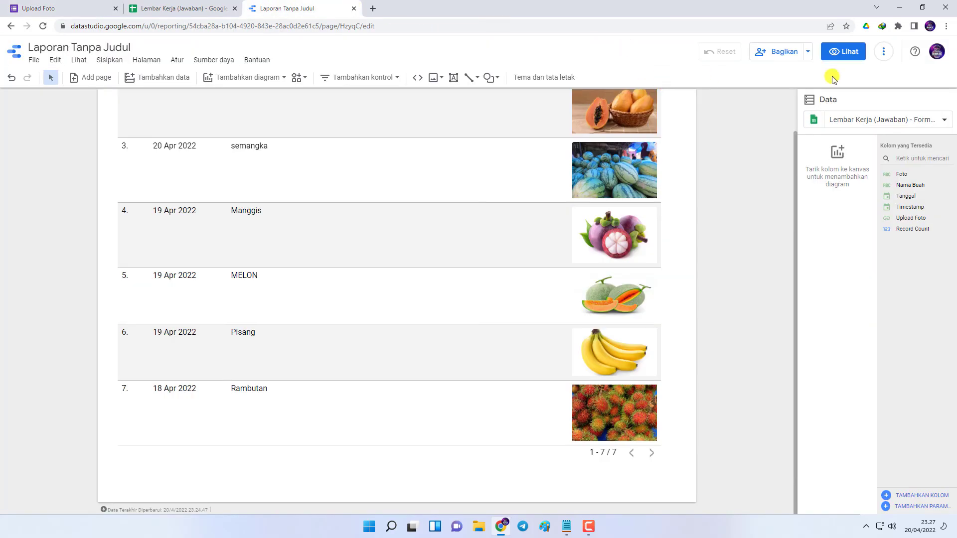
scroll(712, 177, up, 1)
click(882, 53)
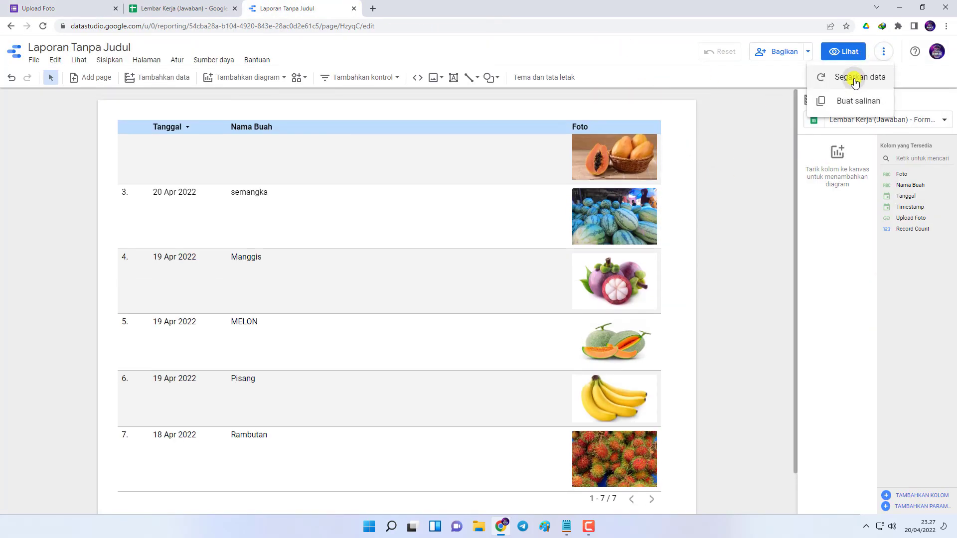
click(847, 75)
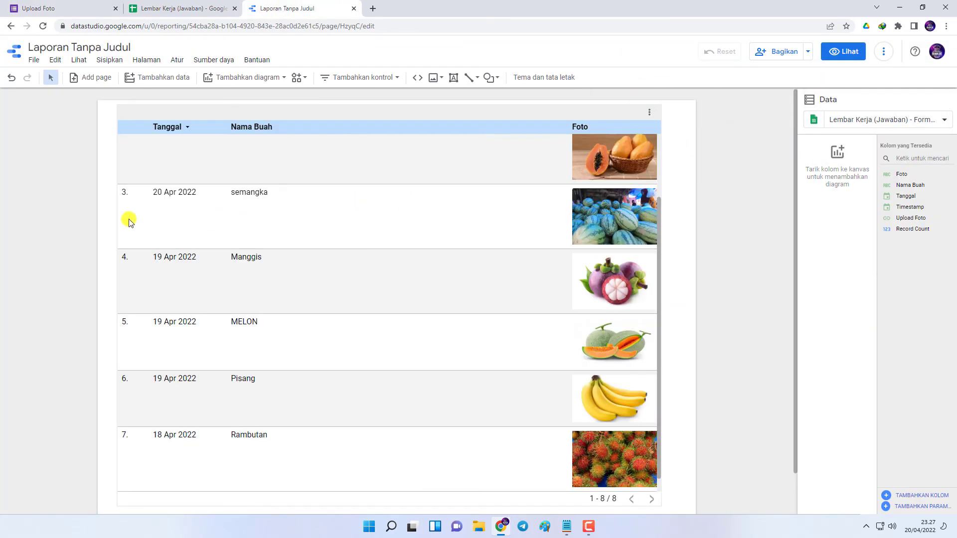
scroll(445, 222, down, 5)
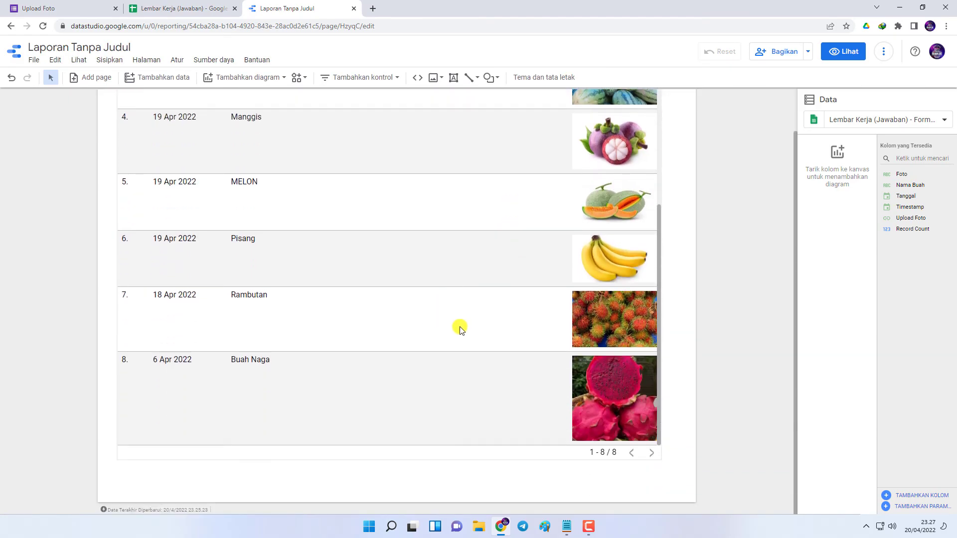
scroll(493, 343, up, 5)
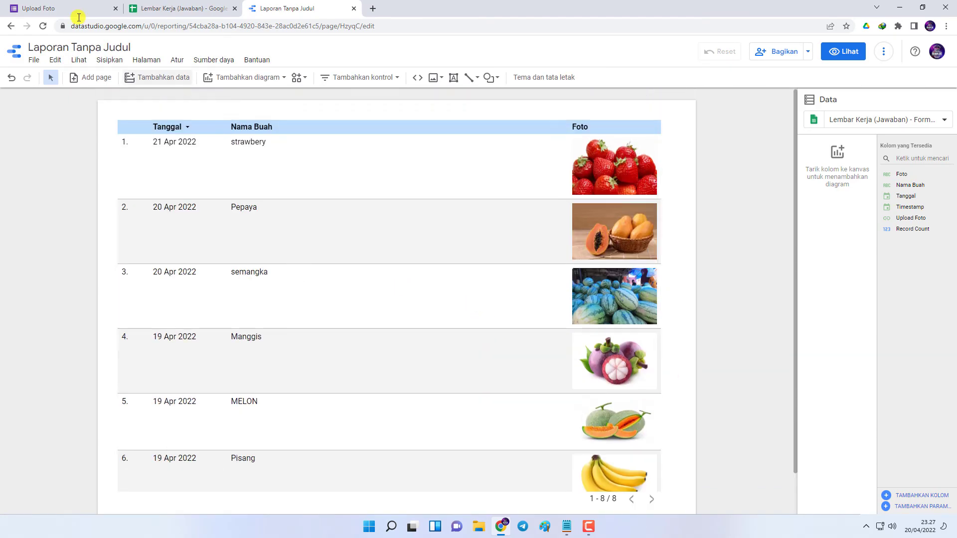
Submit another form response with the date 04/18/2022, fruit name jeruk and the photo ilustrasi-jeruk-mandarin_169
click(44, 8)
click(351, 202)
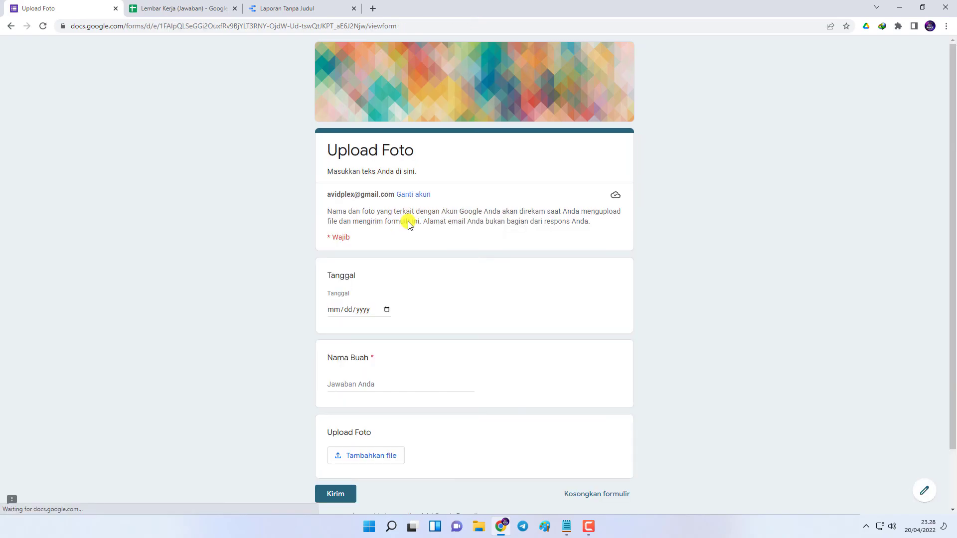
click(387, 310)
click(379, 398)
click(384, 455)
click(449, 279)
double_click(287, 187)
click(240, 416)
click(373, 389)
text(jeruk)
click(327, 497)
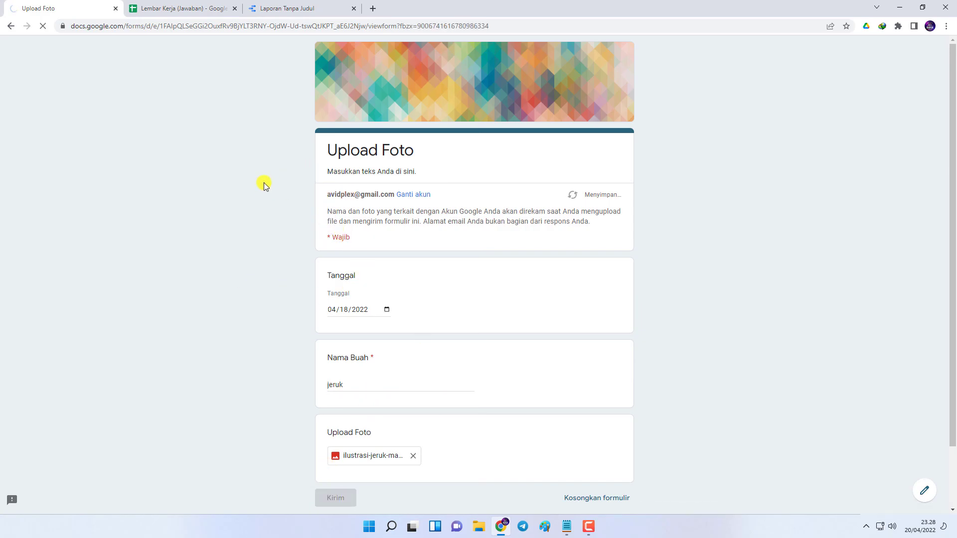
Refresh the report's data and check the table for the jeruk entry
click(309, 6)
click(884, 54)
click(854, 75)
scroll(380, 230, down, 5)
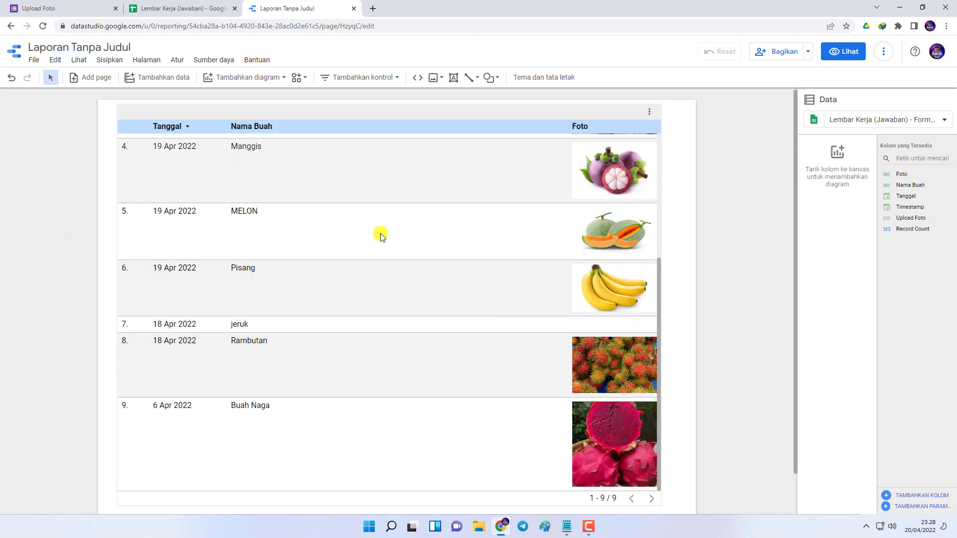
Switch the report to view mode and look through all the fruit rows and their photos
click(843, 51)
scroll(638, 175, down, 5)
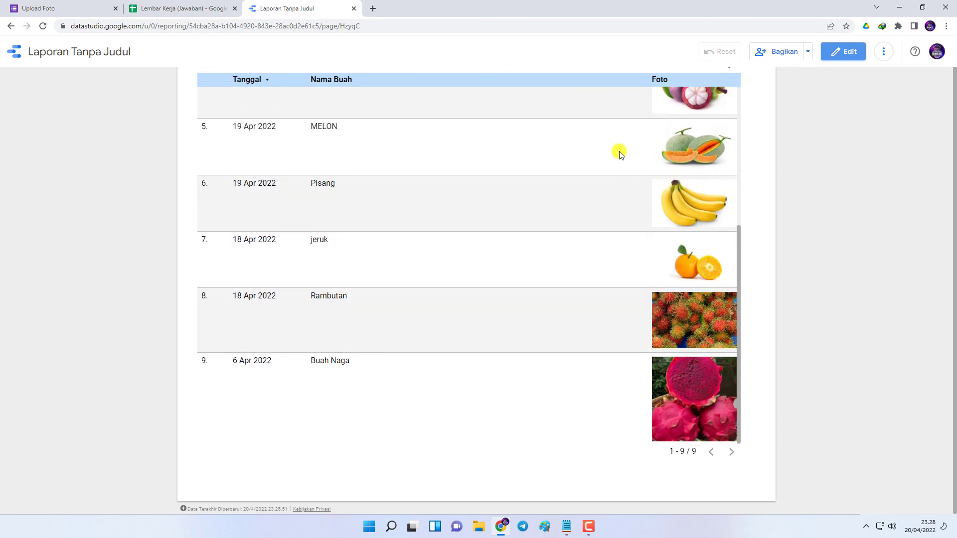
scroll(598, 170, down, 5)
scroll(558, 178, down, 1)
scroll(559, 179, up, 5)
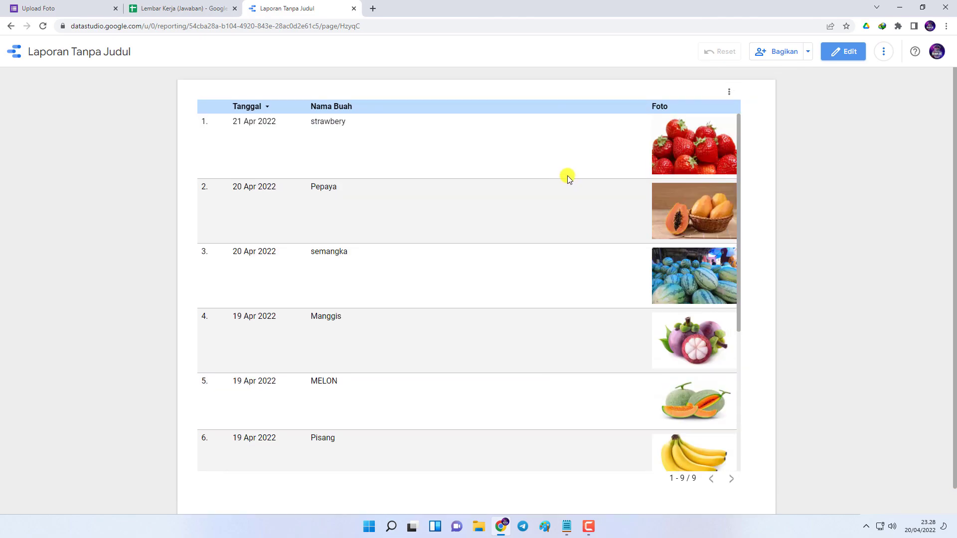